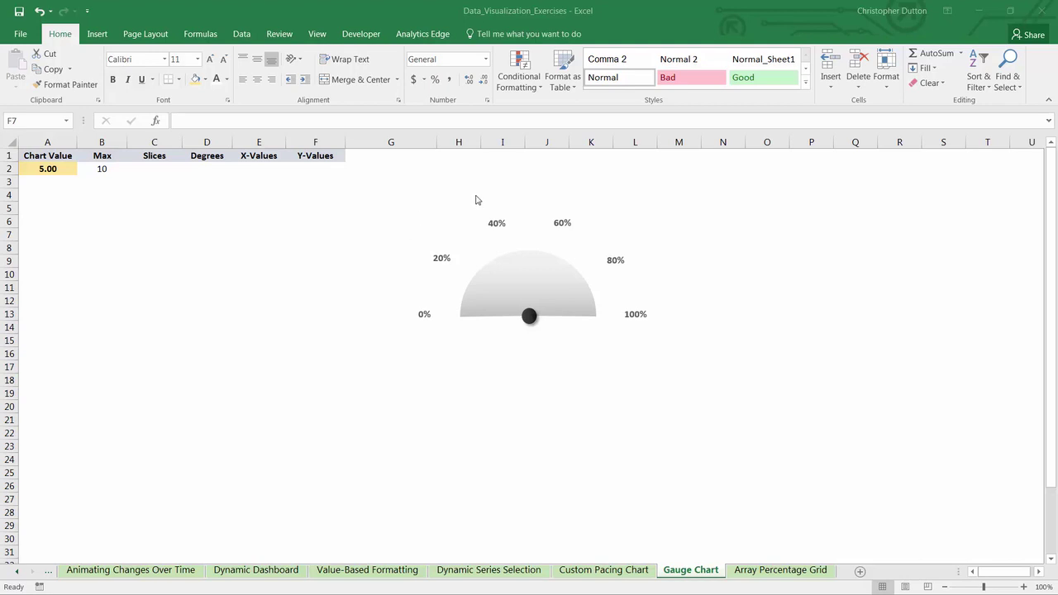
- Inspect the gauge template's 20%, 40%, 60% labels and the Chart Value and Max cells
click(534, 282)
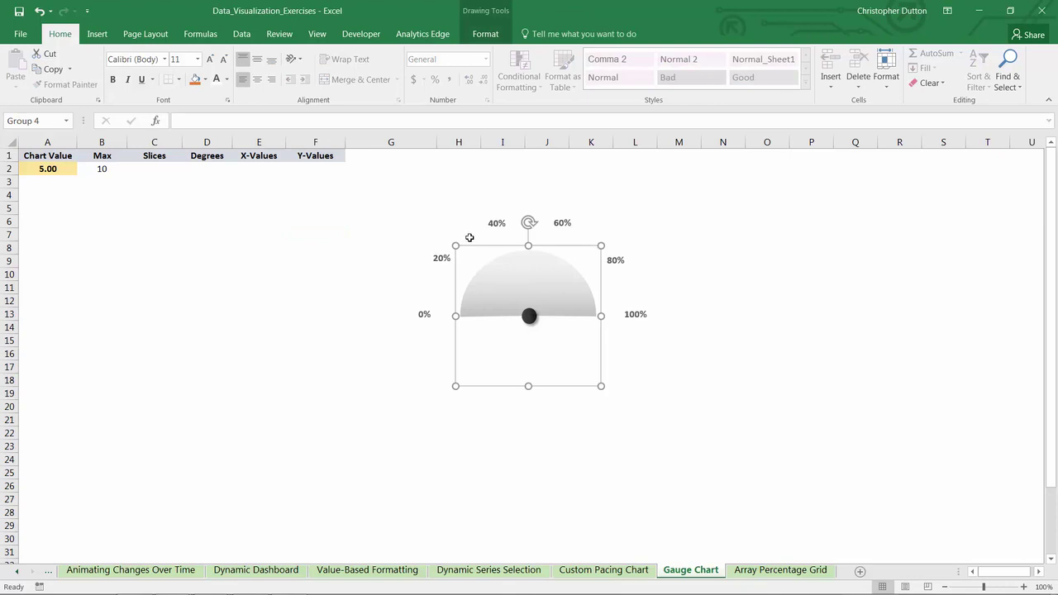
click(442, 257)
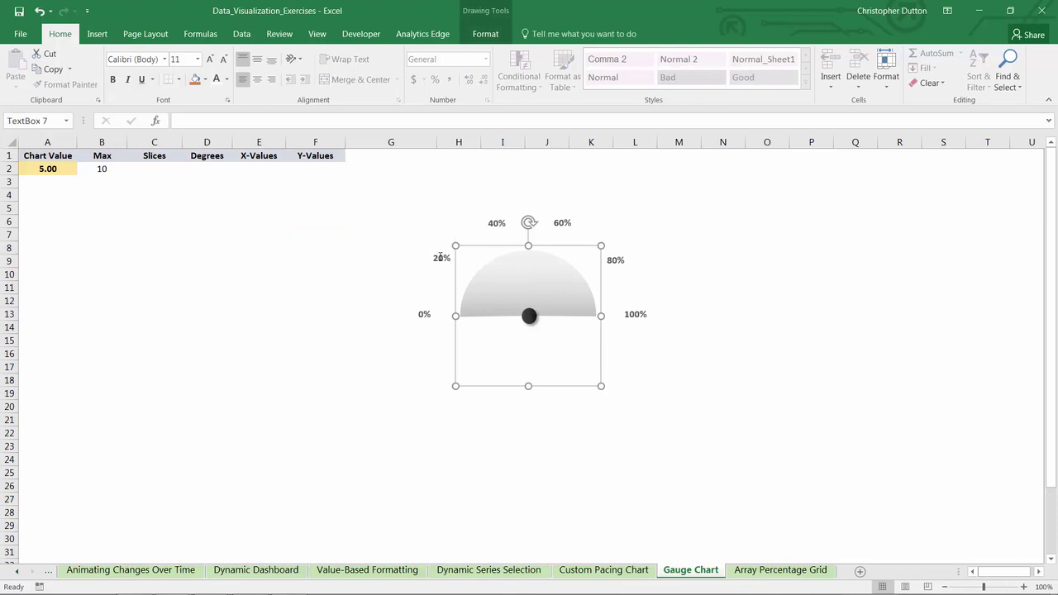
click(497, 224)
click(561, 223)
click(652, 220)
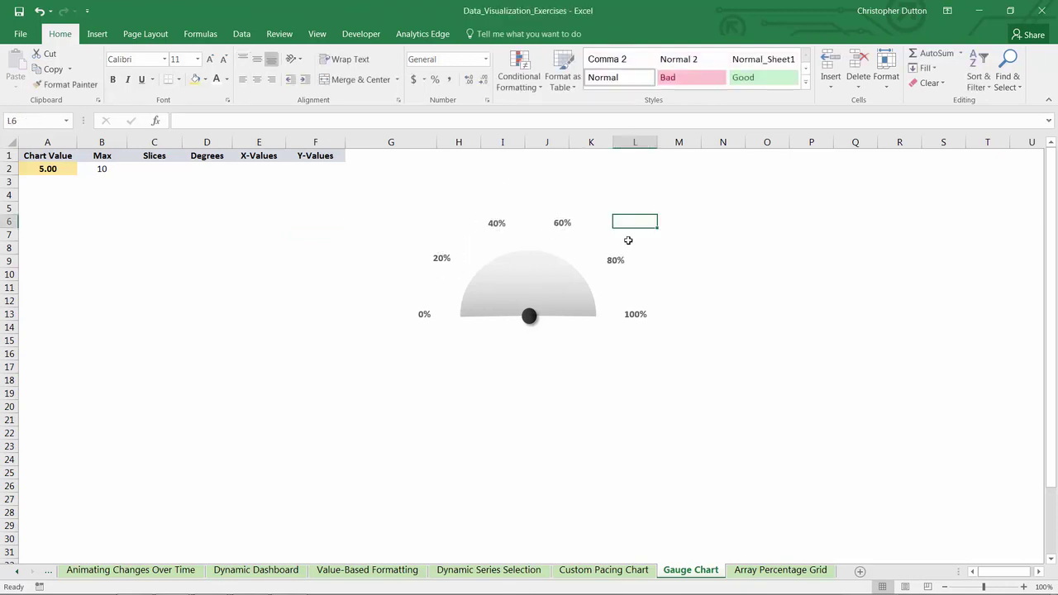
click(56, 169)
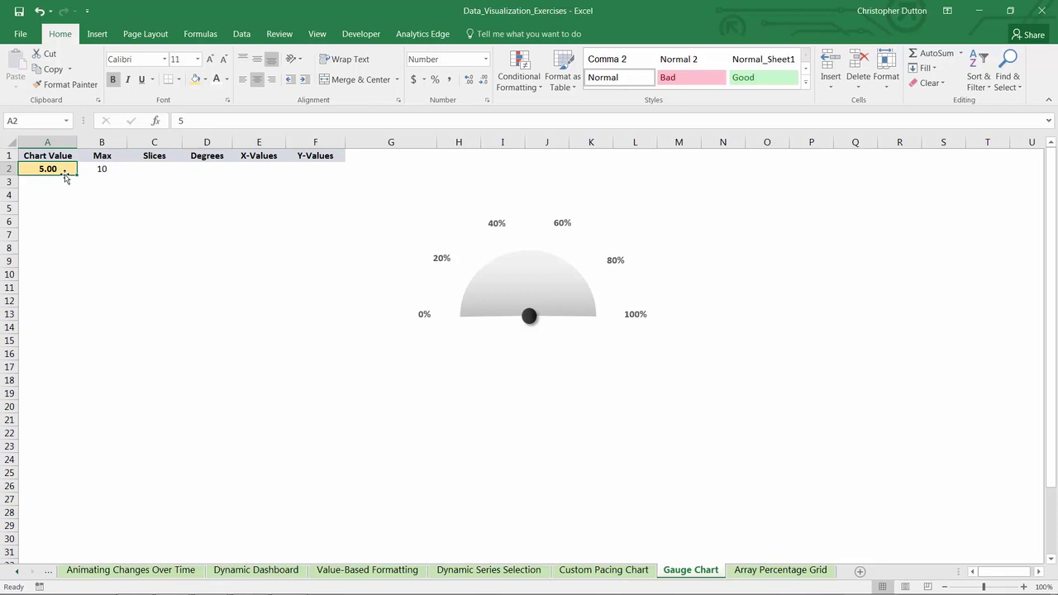
key(Right)
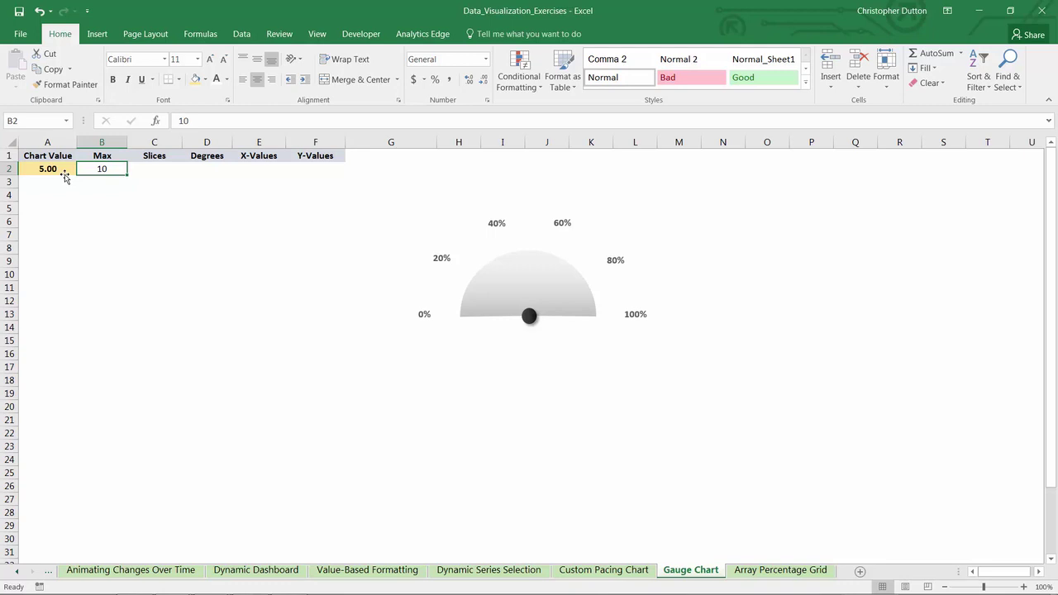
key(Right)
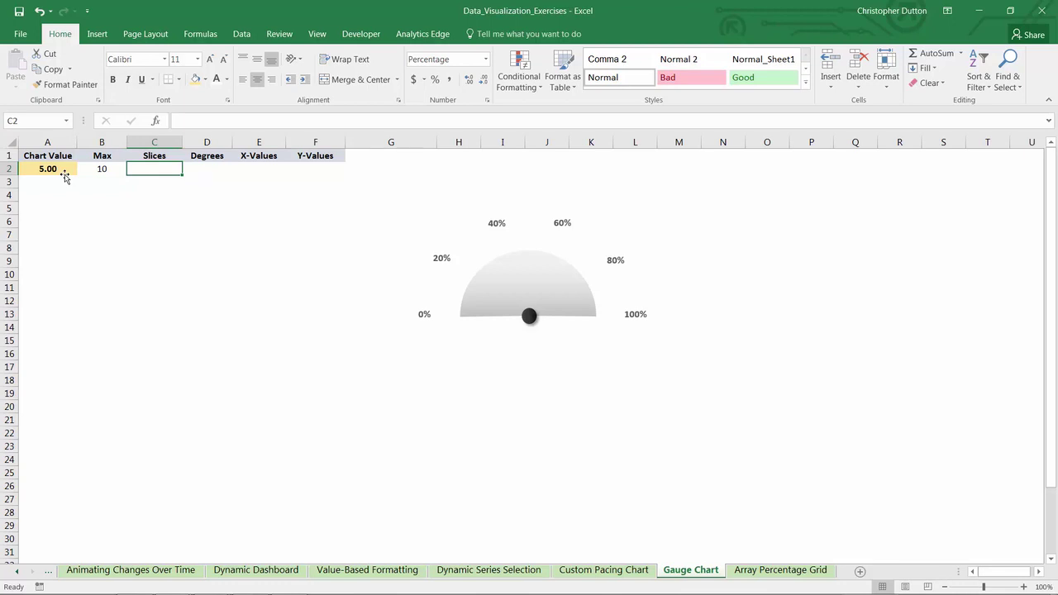
- Enter 10% in C2 and copy it down through C6
text(10)
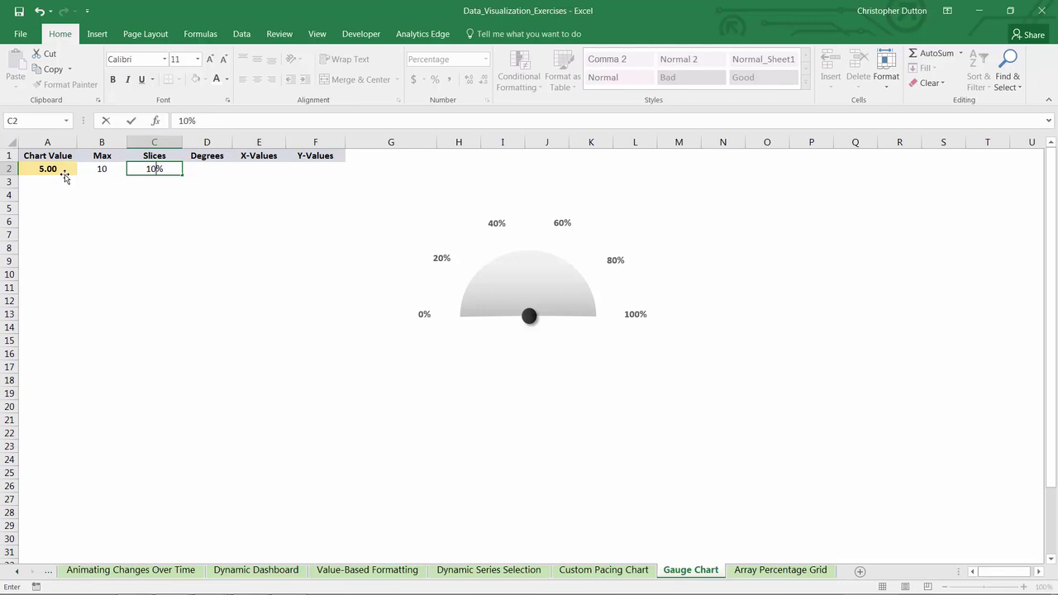
key(ctrl+Return)
key(ctrl+c)
key(Down)
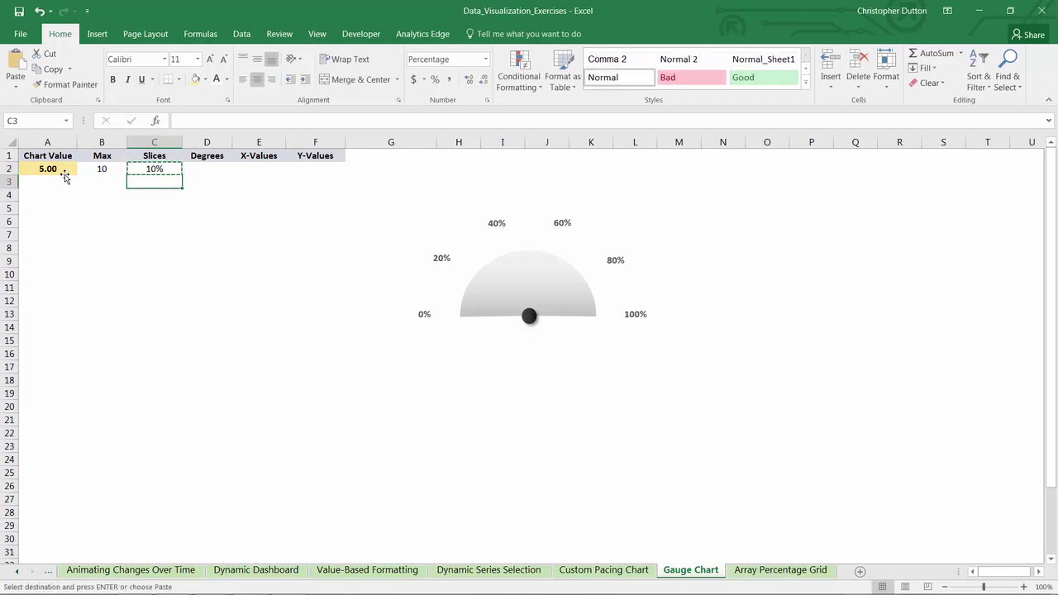
key(shift+Down)
key(shift+Down)
key(shift+Down)
key(ctrl+v)
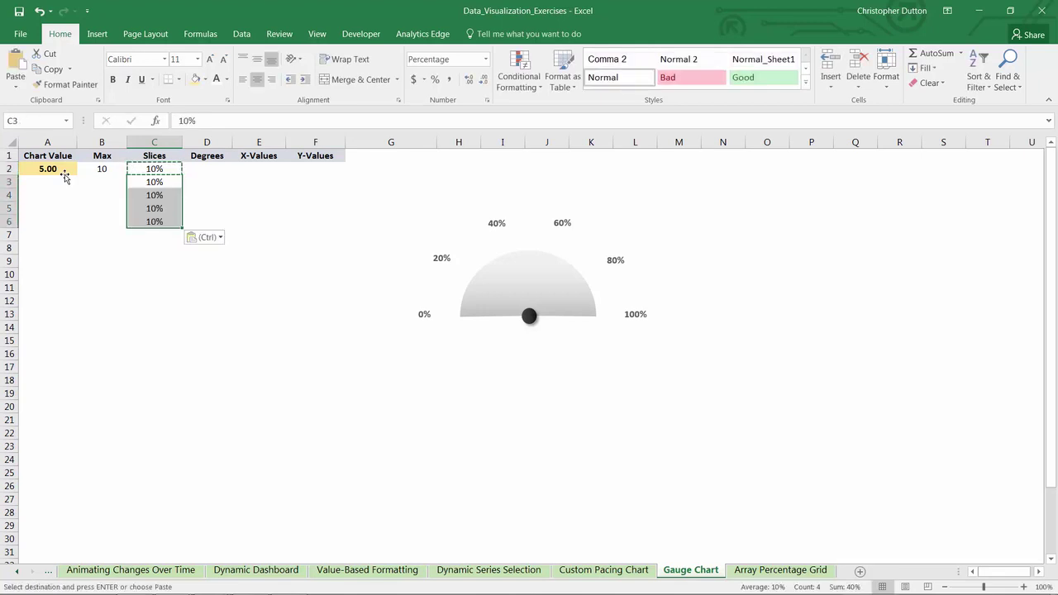
- Enter 50% as the final slice in C7
key(Down)
key(Down)
key(Down)
key(Down)
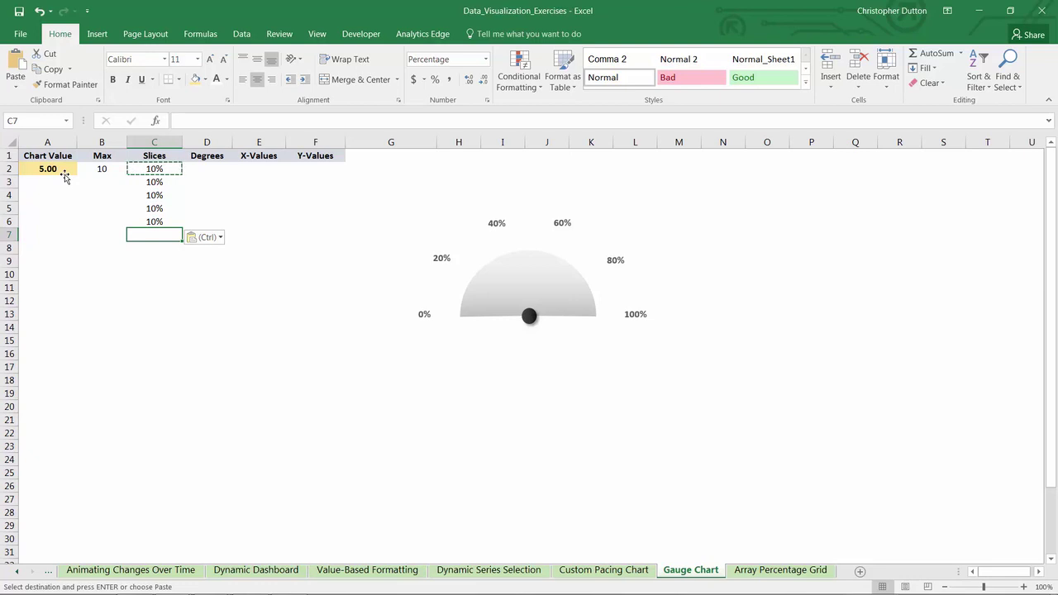
text(50)
key(Return)
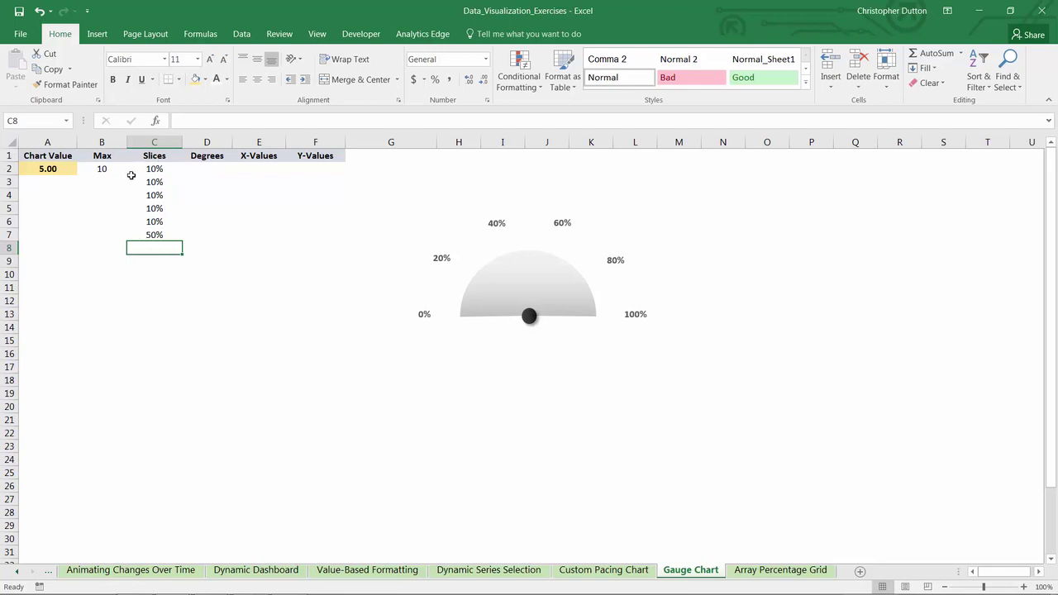
click(154, 235)
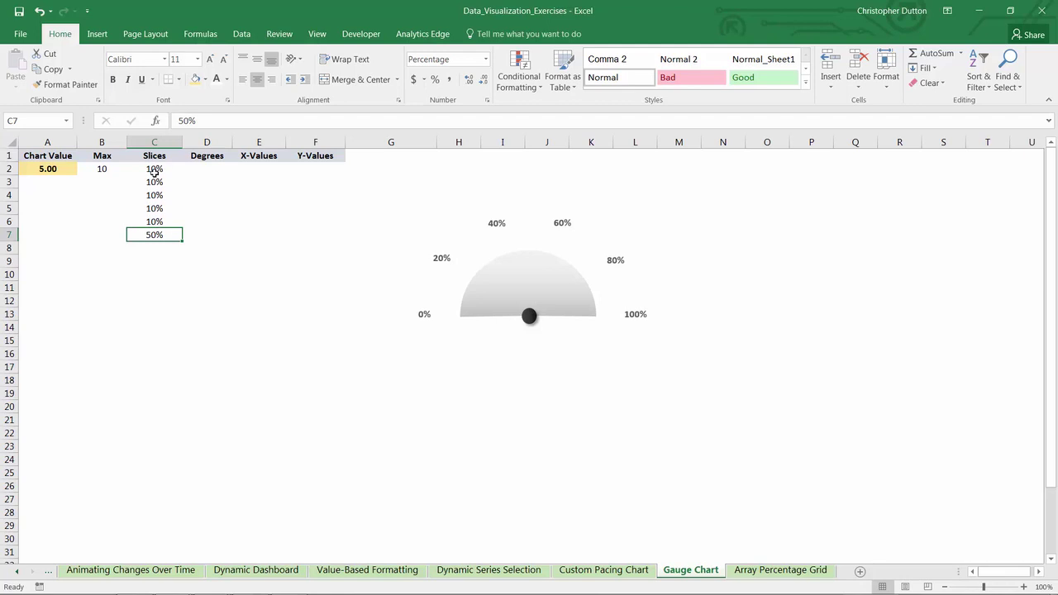
- Insert a doughnut chart from C2:C7 and delete its title and legend
drag(154, 170, 155, 233)
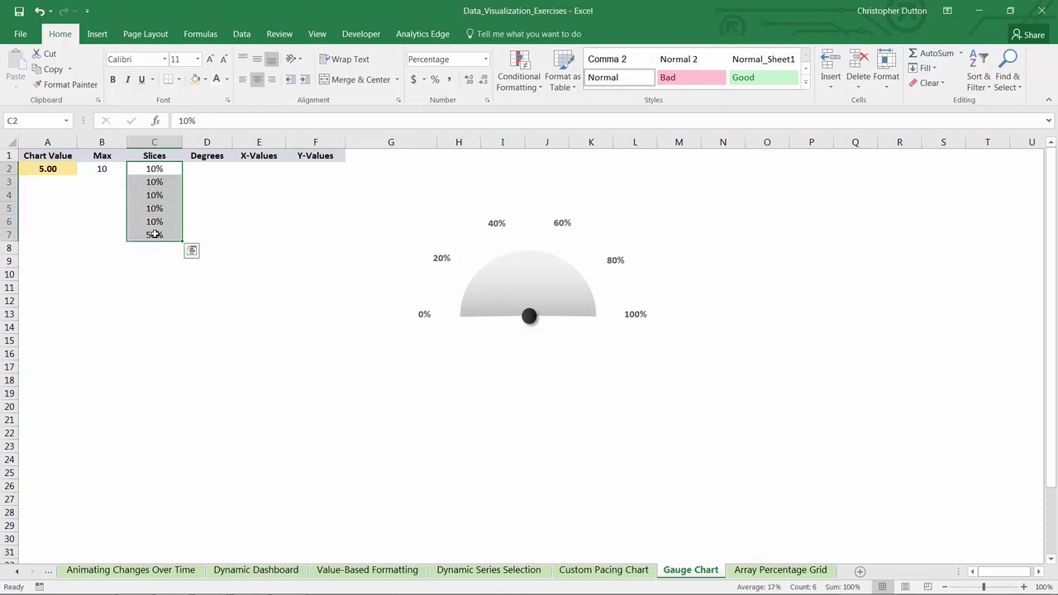
click(97, 34)
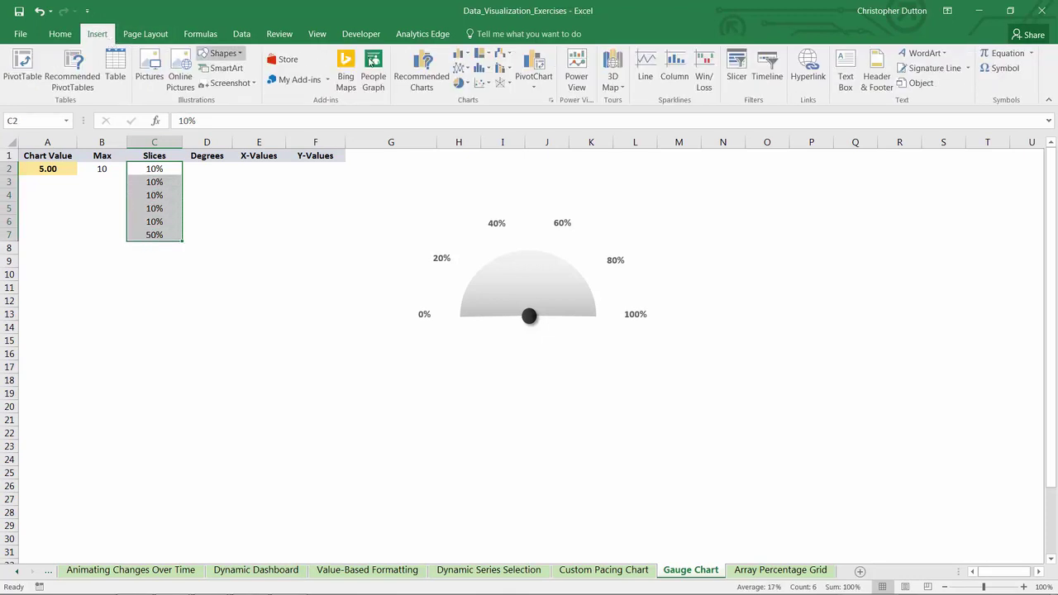
click(462, 86)
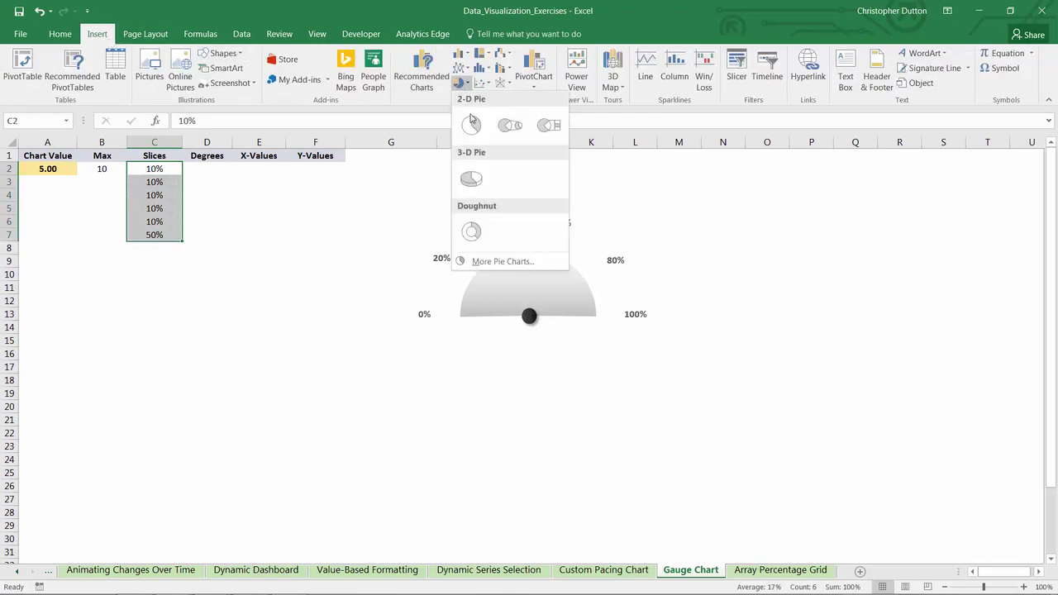
click(471, 233)
click(522, 278)
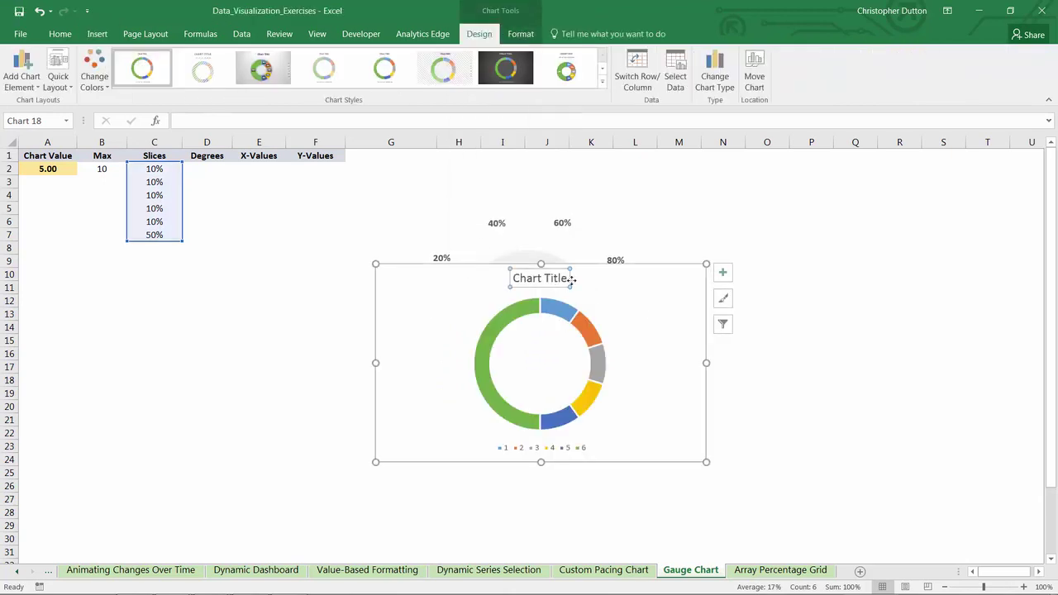
key(Delete)
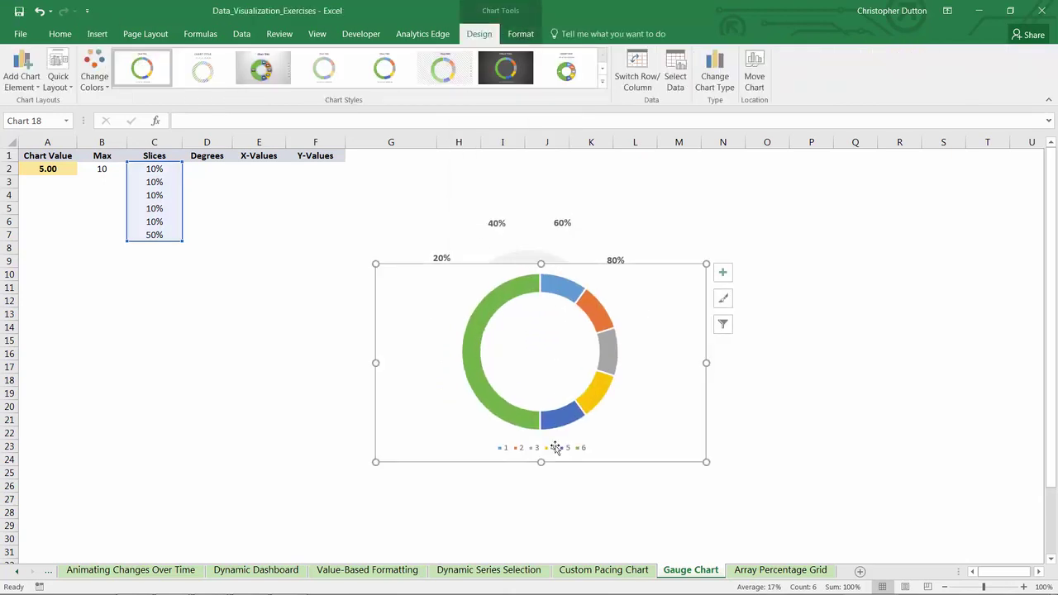
click(558, 446)
key(Delete)
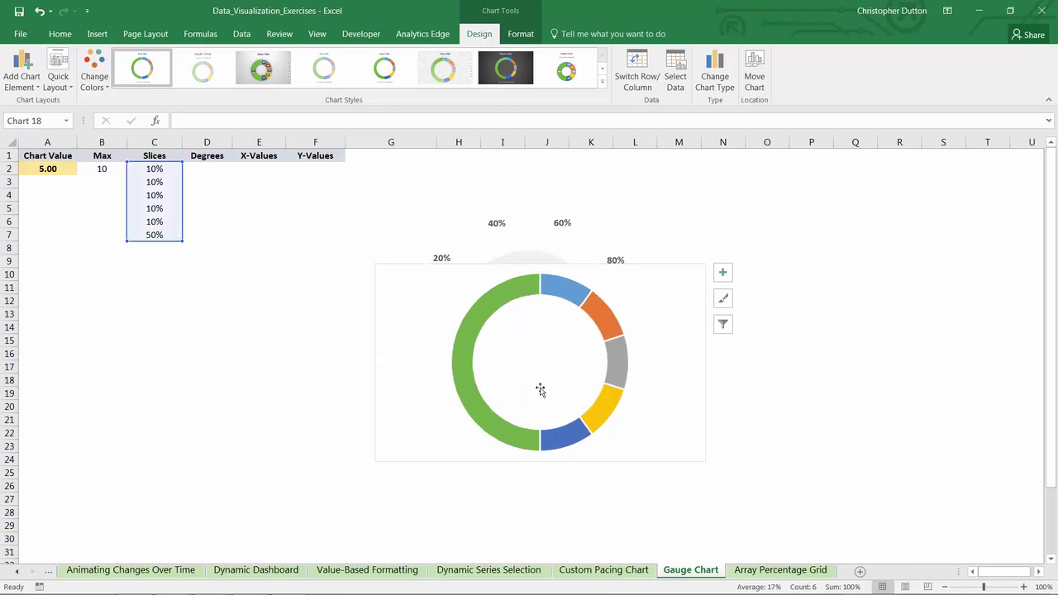
- Give the 50% slice no fill and no border so it turns invisible
click(467, 335)
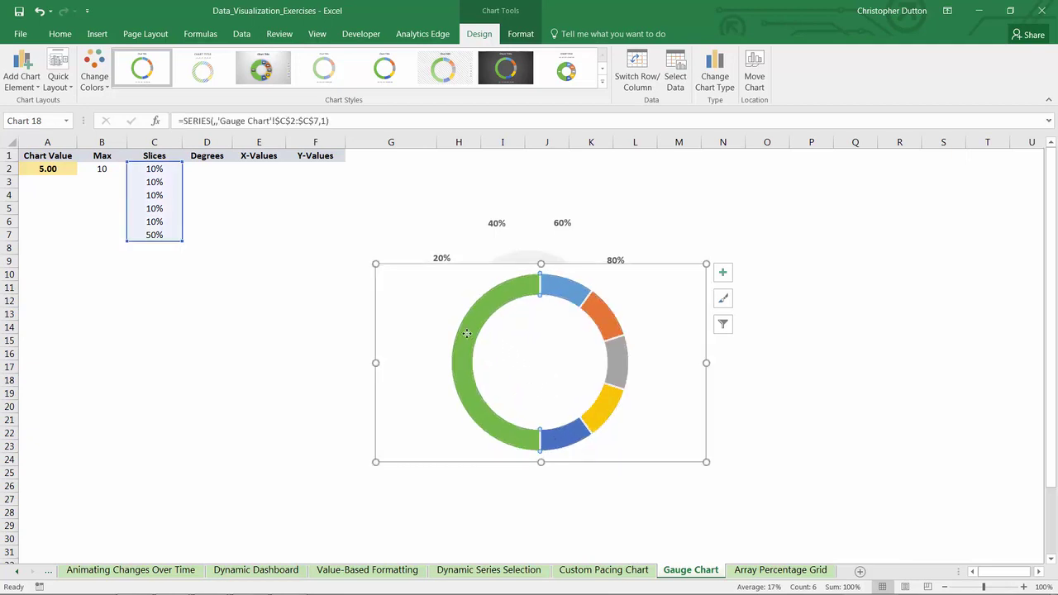
right_click(467, 335)
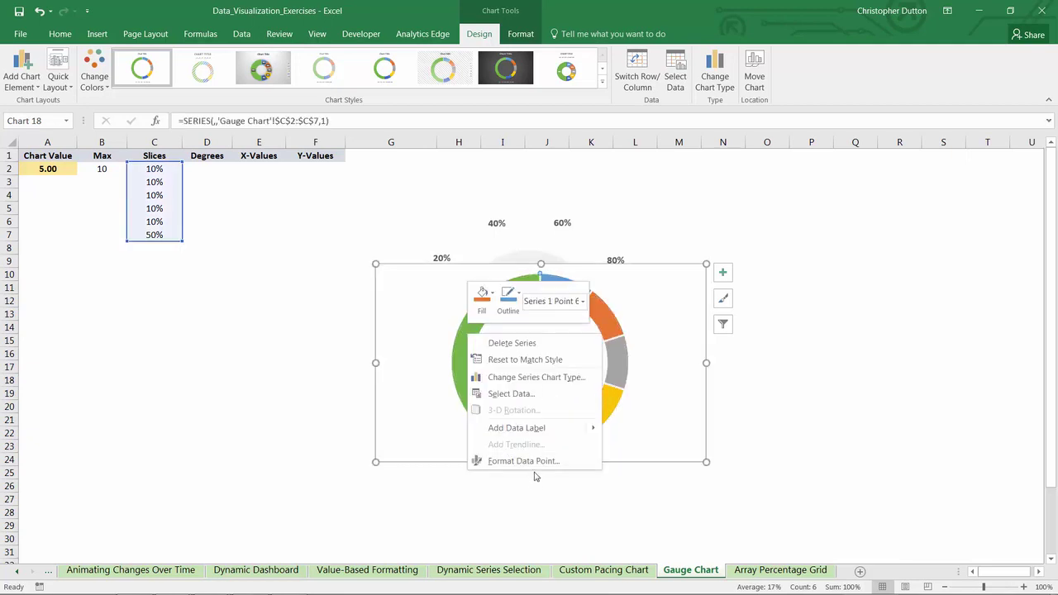
click(535, 469)
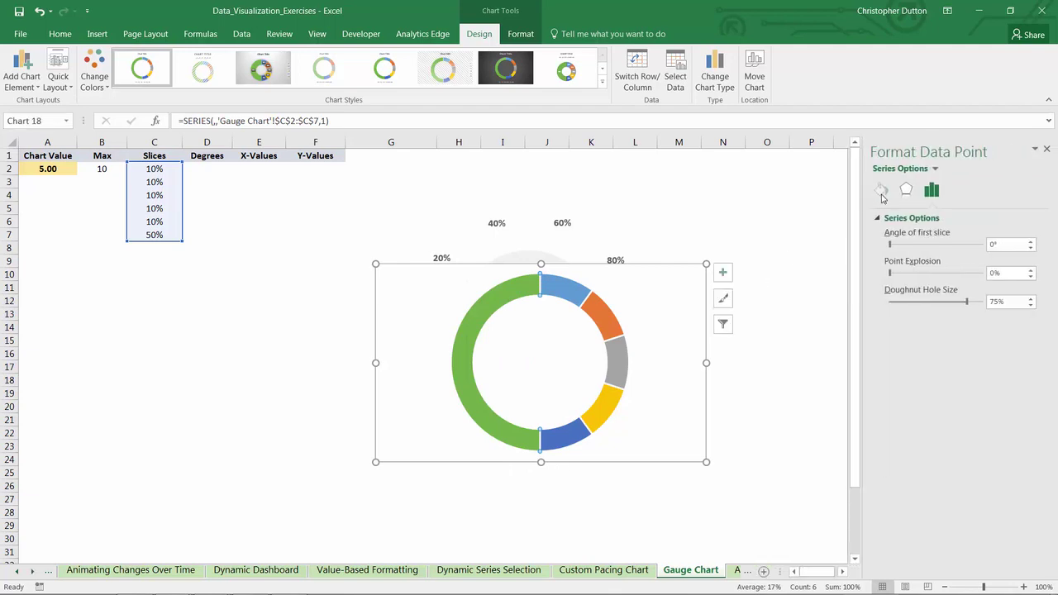
click(890, 237)
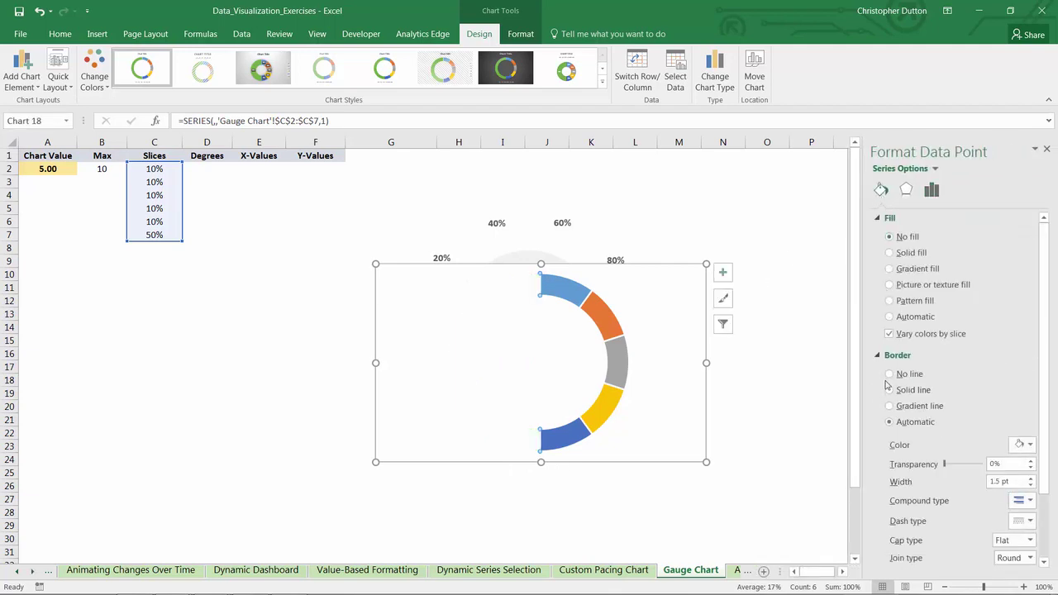
click(889, 373)
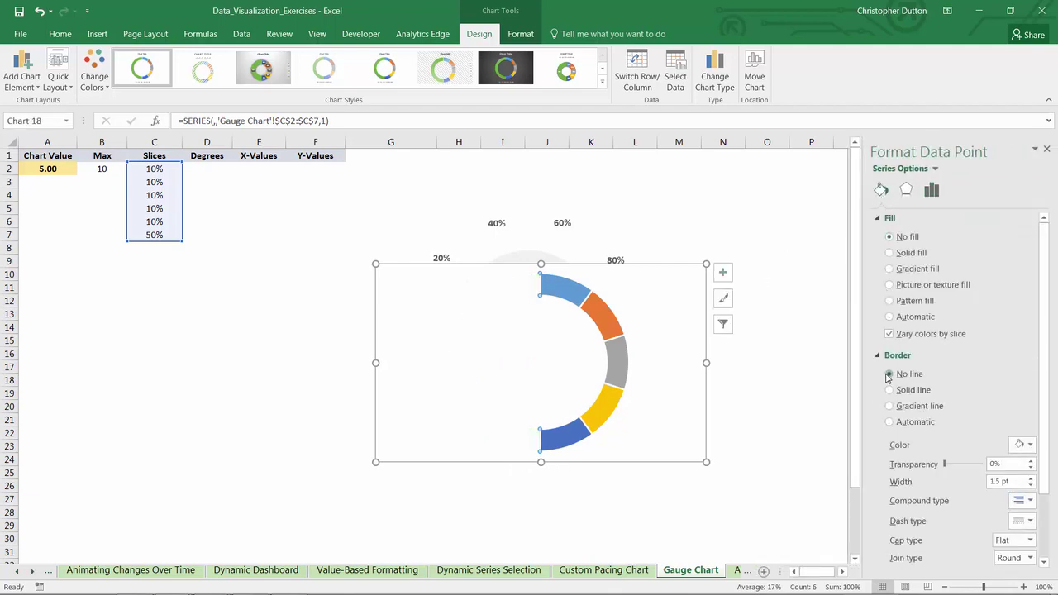
- Set the chart area to no fill and no line, then move it left of the gauge
right_click(688, 285)
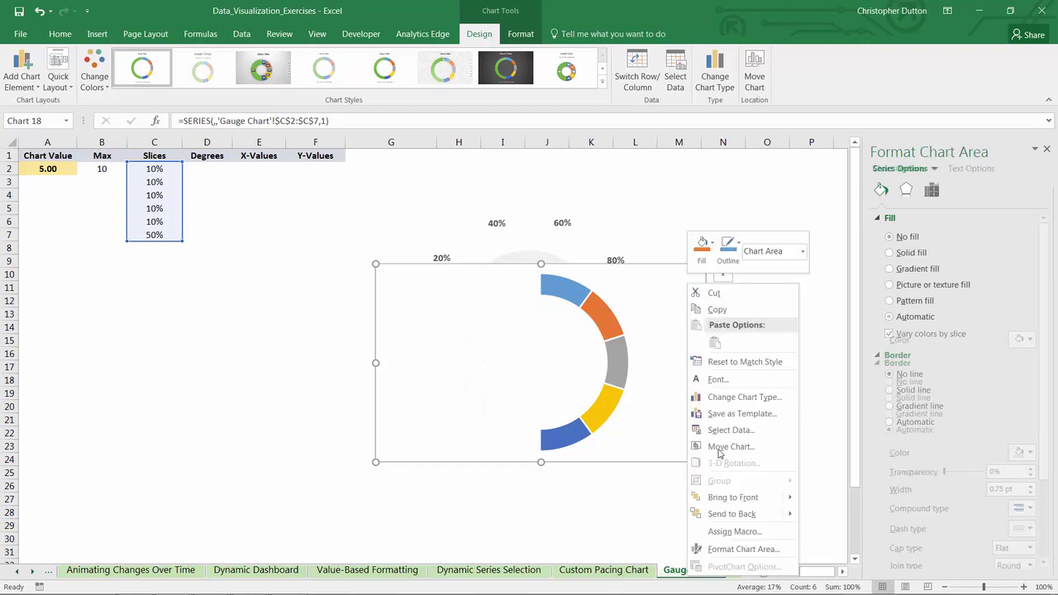
click(735, 549)
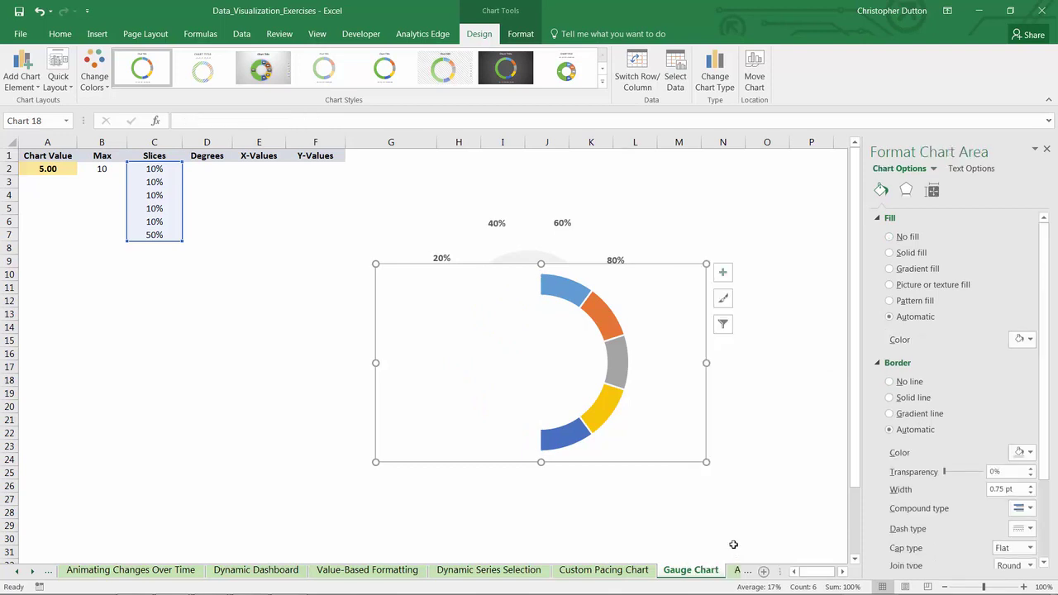
click(890, 237)
click(889, 357)
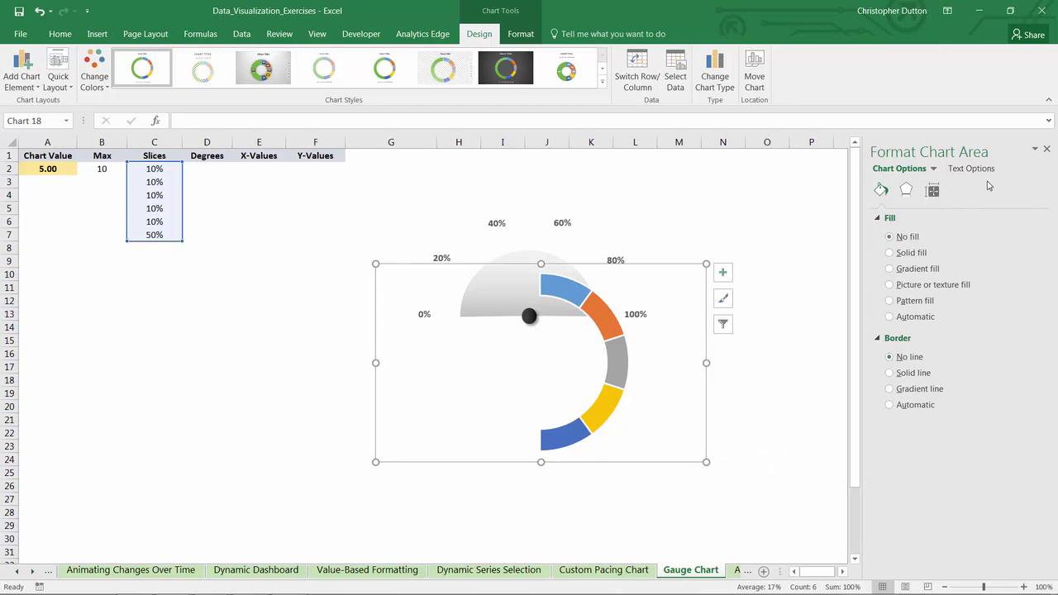
click(1046, 149)
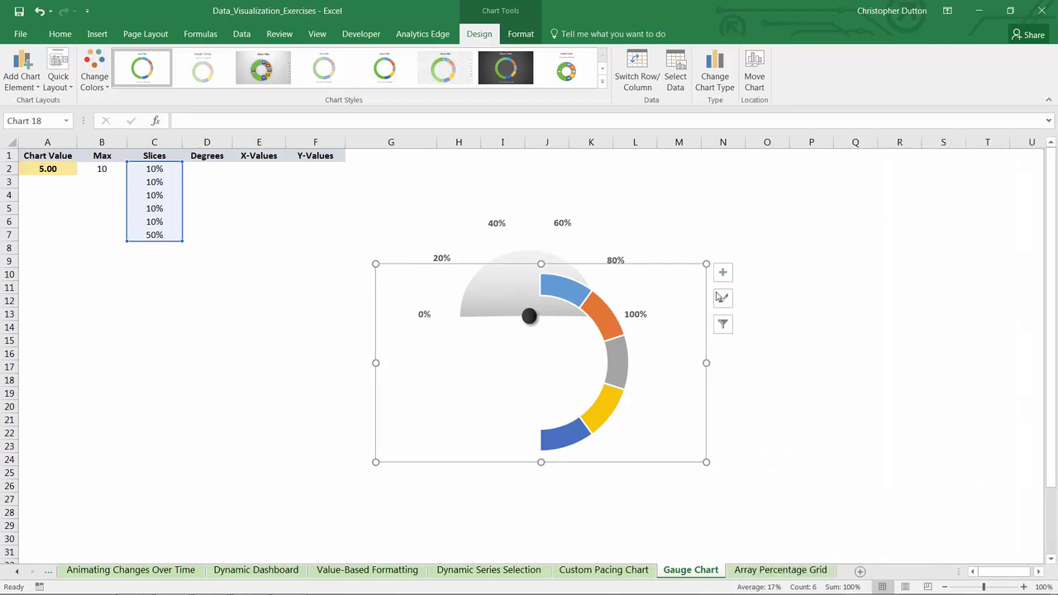
drag(708, 319, 486, 326)
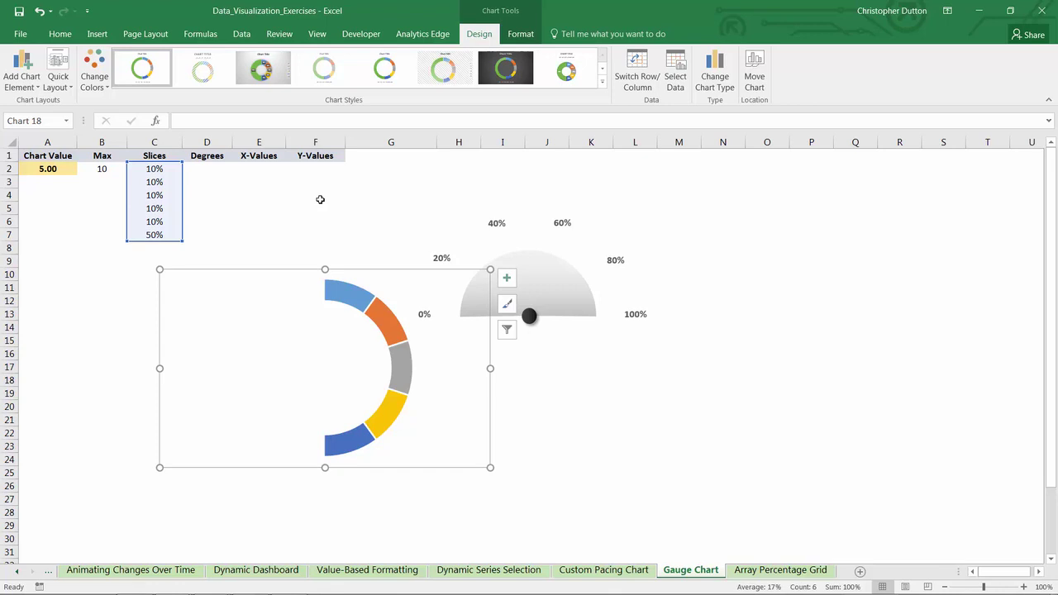
- Write =A2/B2*180 in D2 so Degrees shows 90, then select E2:F2
click(213, 170)
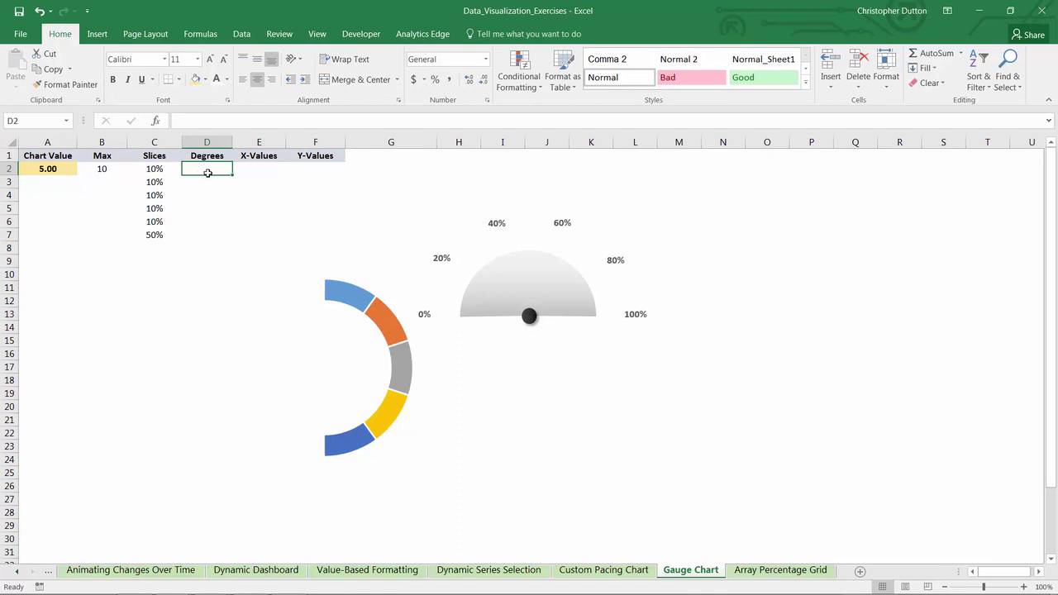
text(=)
key(Left)
key(Left)
key(Left)
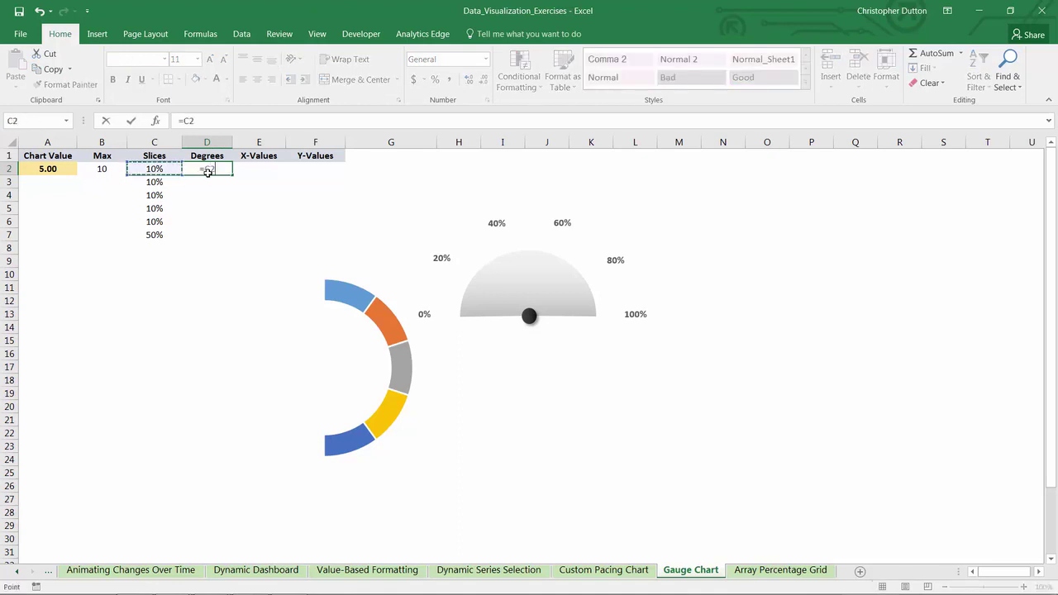
text(/)
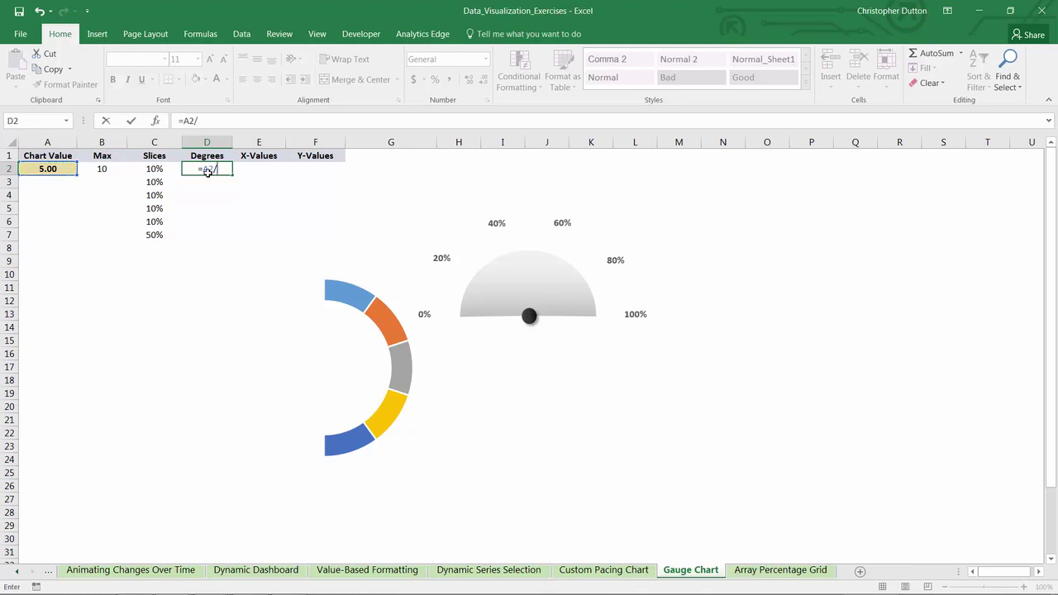
key(Left)
key(Left)
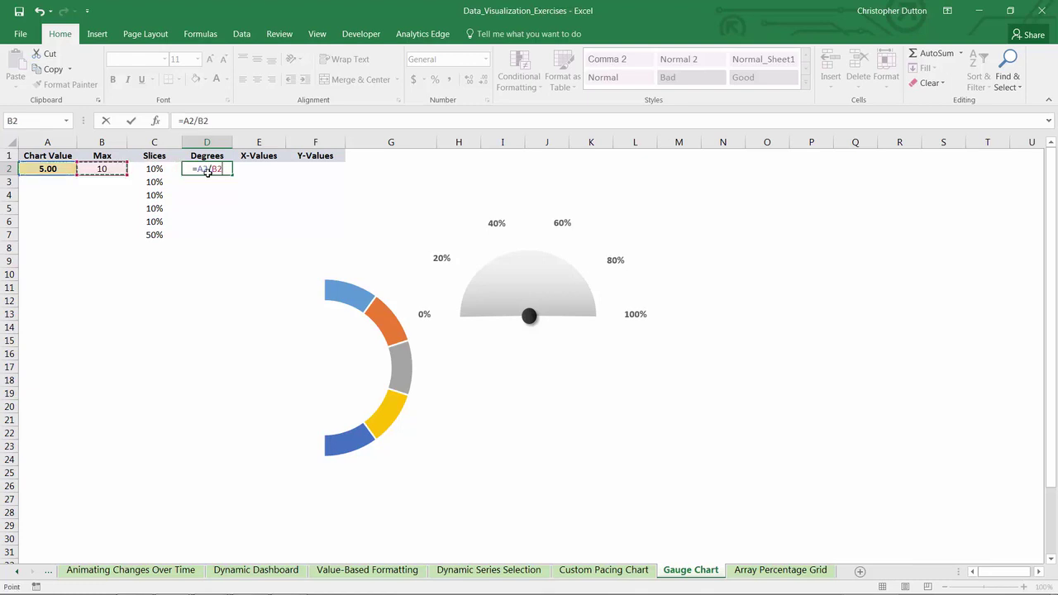
key(Return)
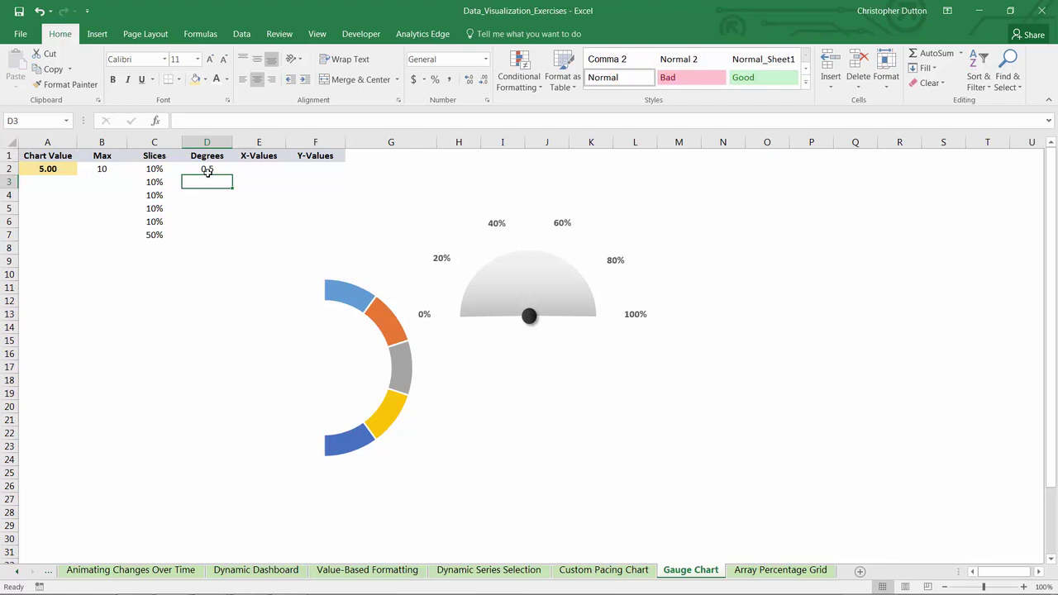
key(Up)
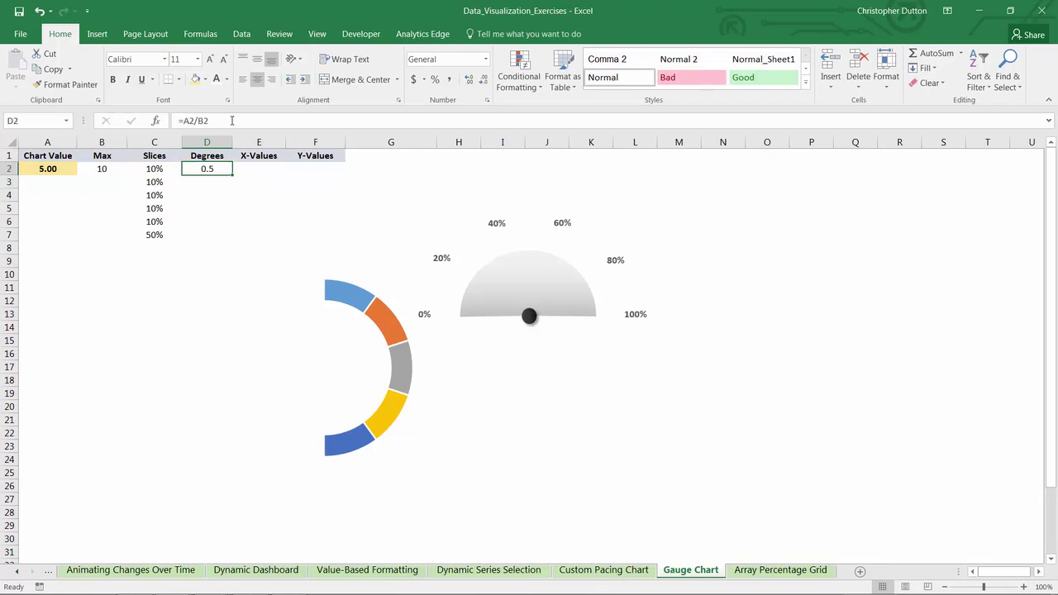
click(232, 121)
text(*)
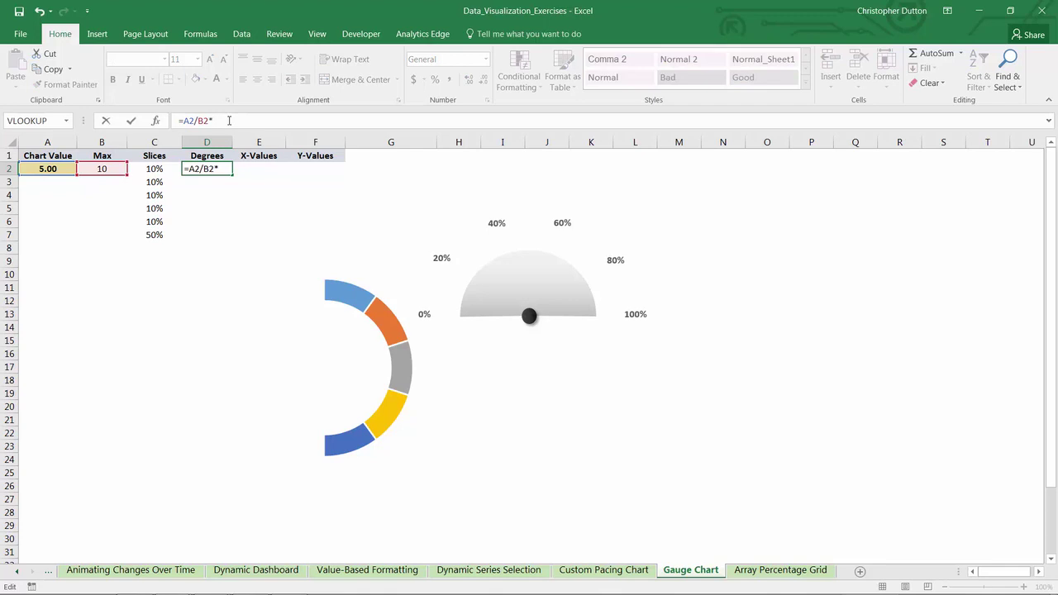
text(180)
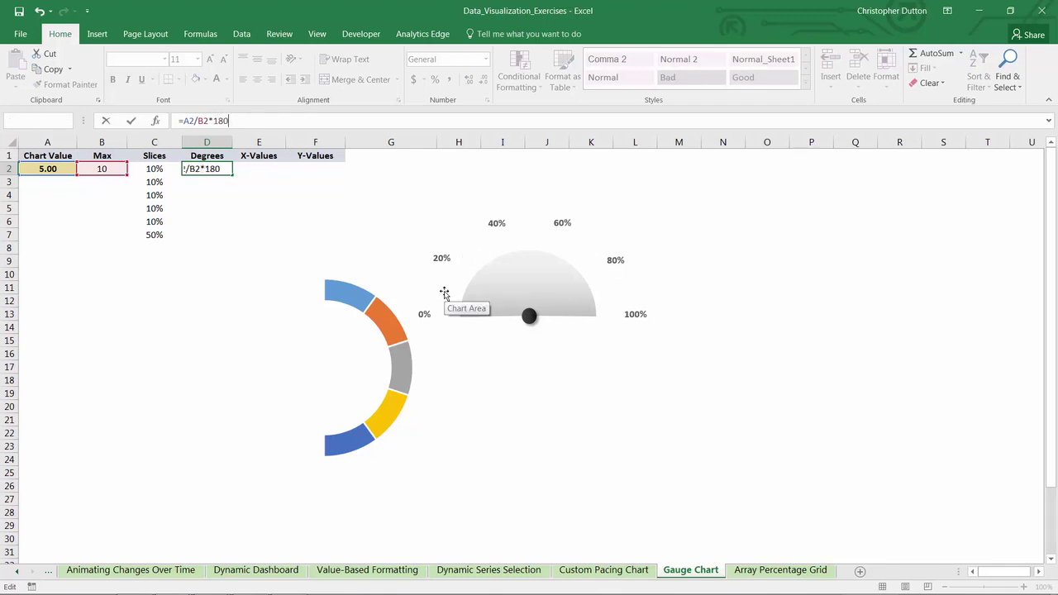
key(Return)
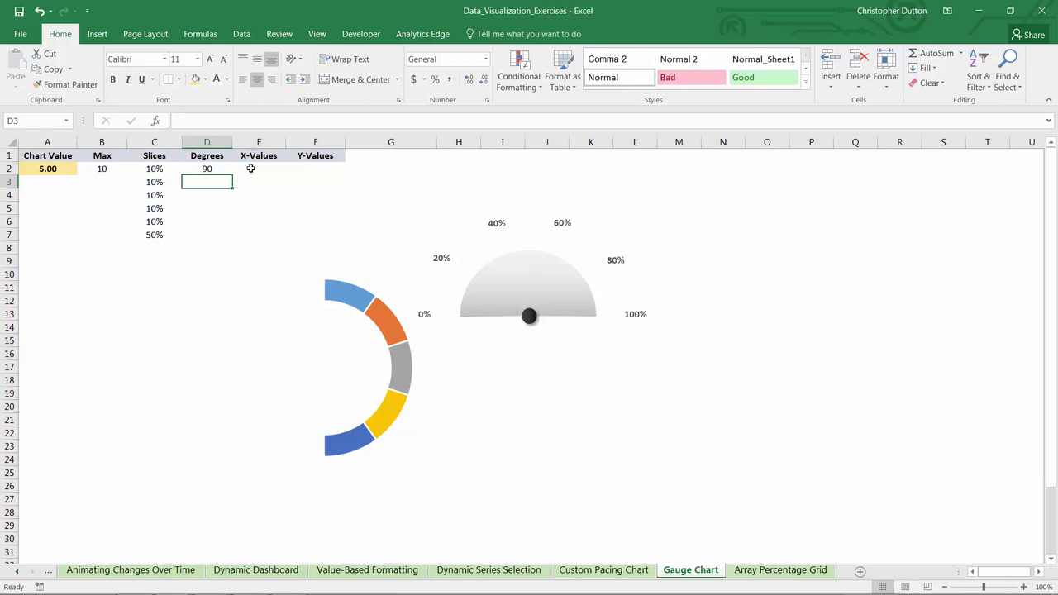
drag(250, 168, 316, 178)
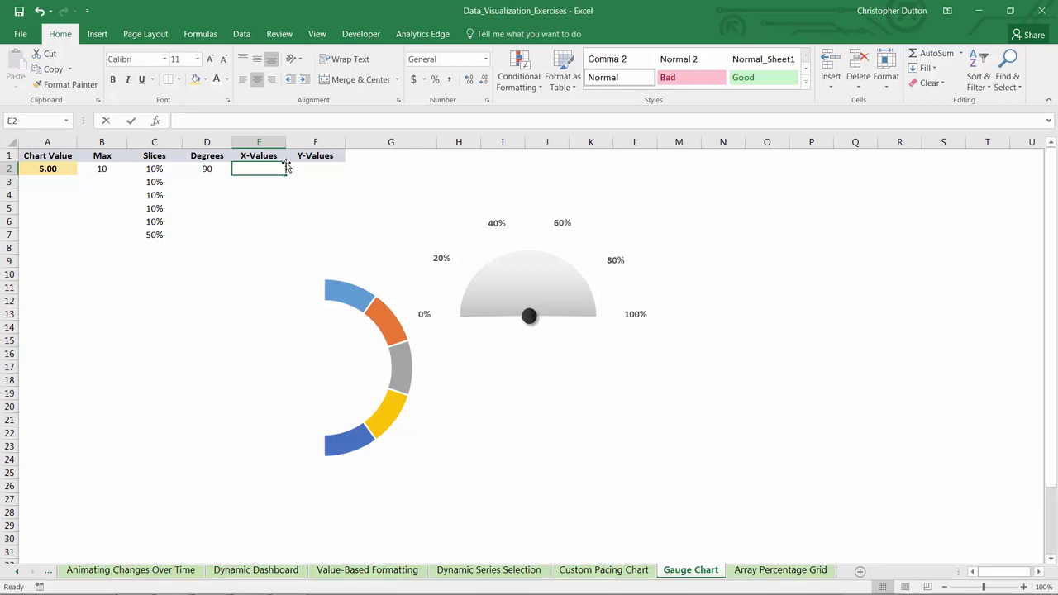
- Enter 0 in both E2 and F2 as the needle's starting point
text(0)
key(Tab)
text(0)
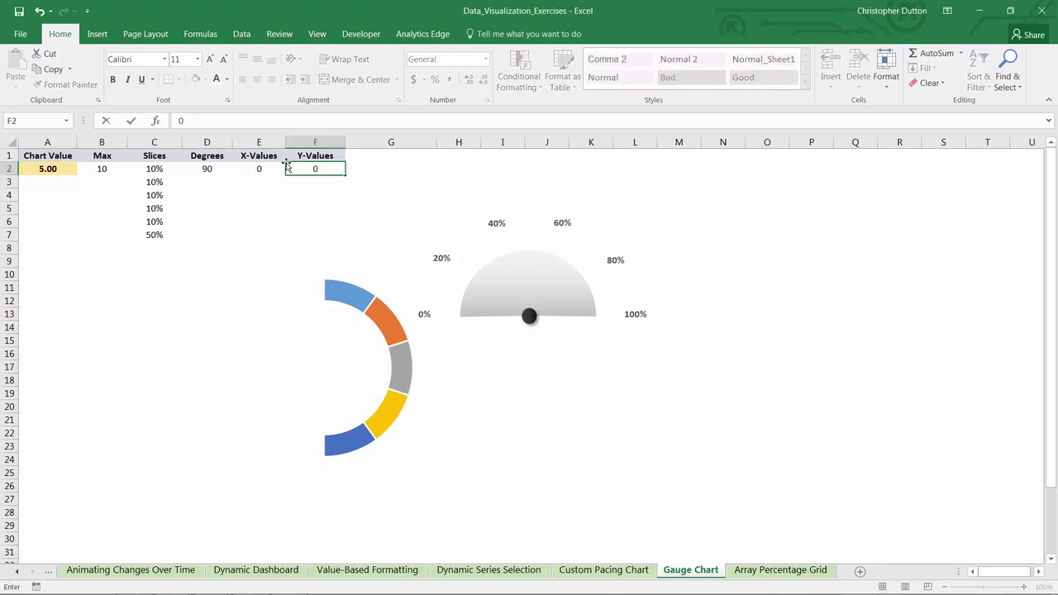
key(Return)
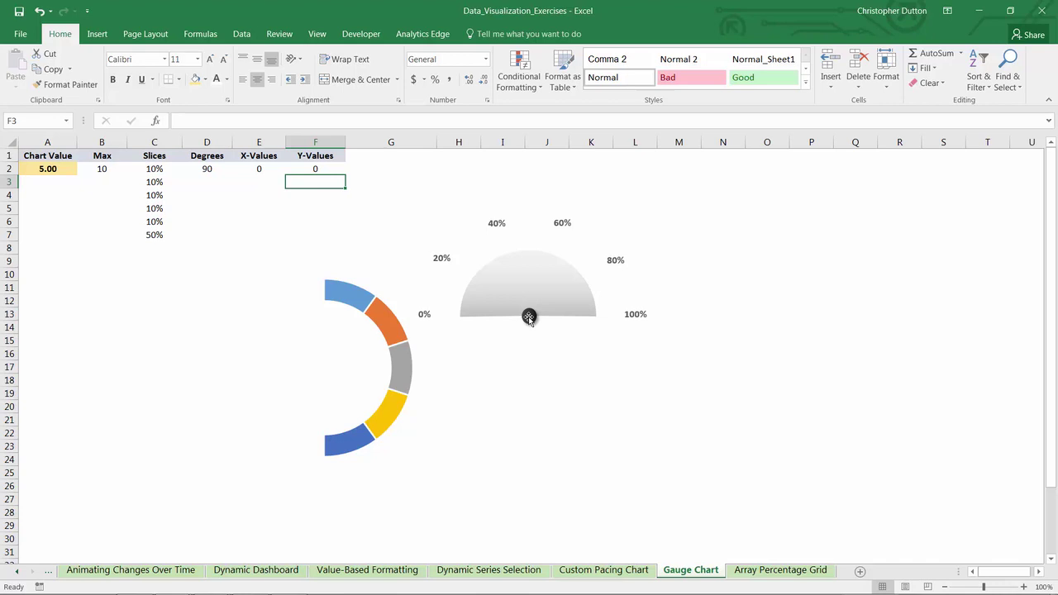
- Enter =SIN(RADIANS(D2)) in F3, giving 1
key(Left)
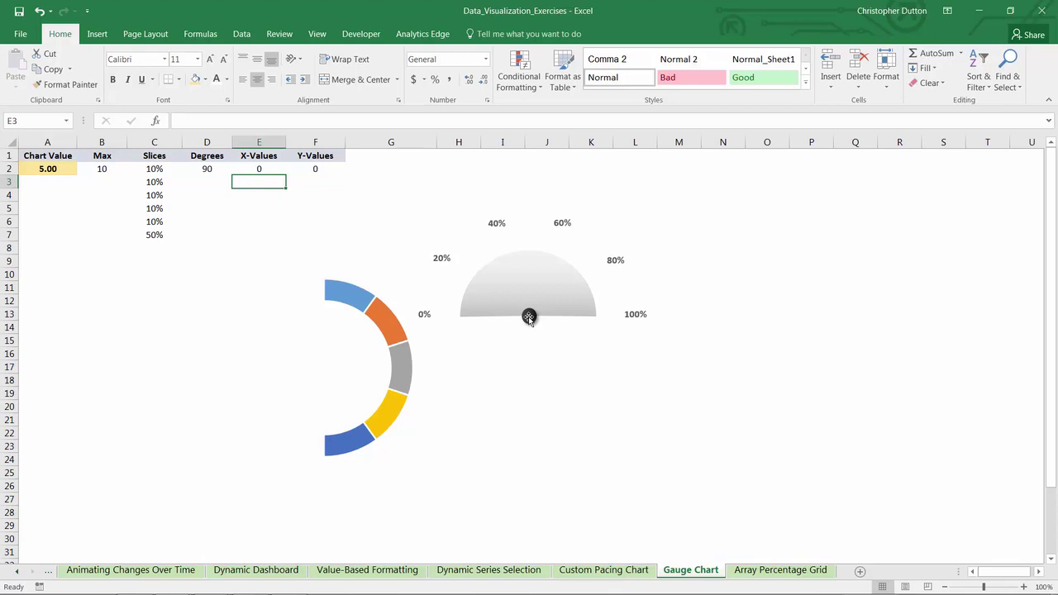
key(Right)
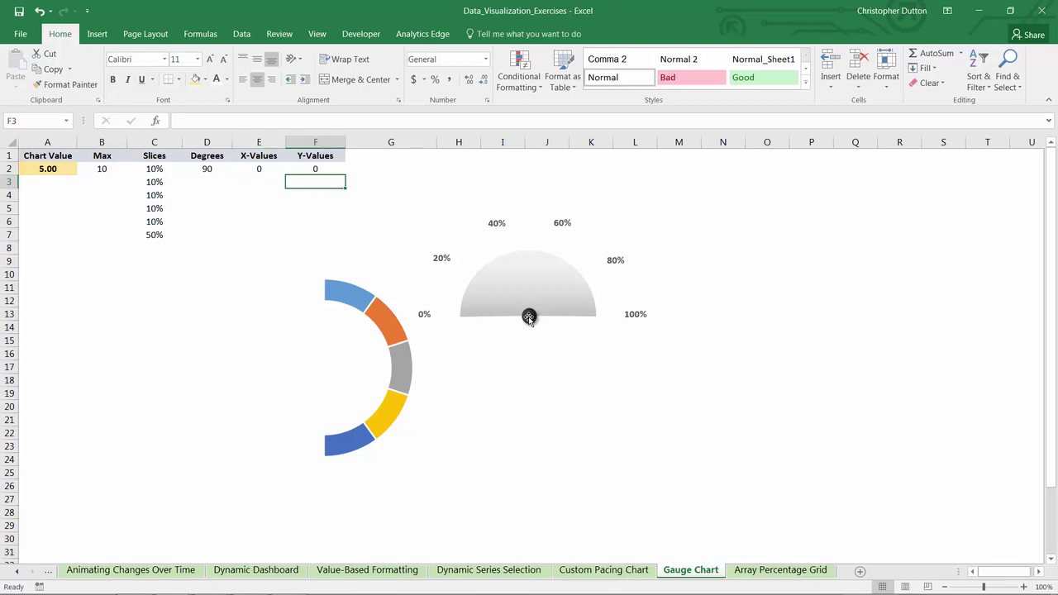
text(=)
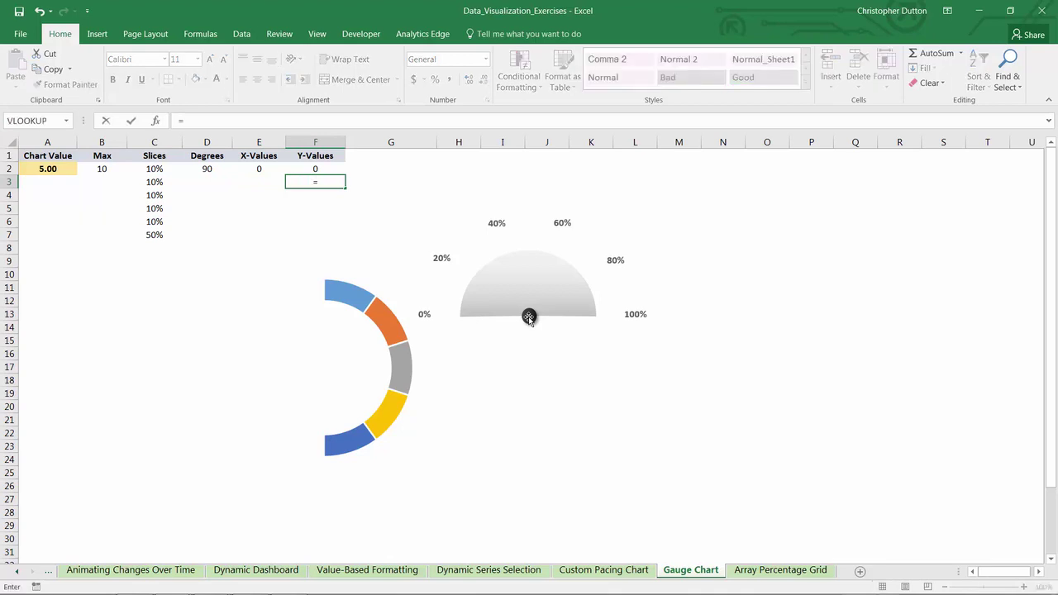
text(SIN()
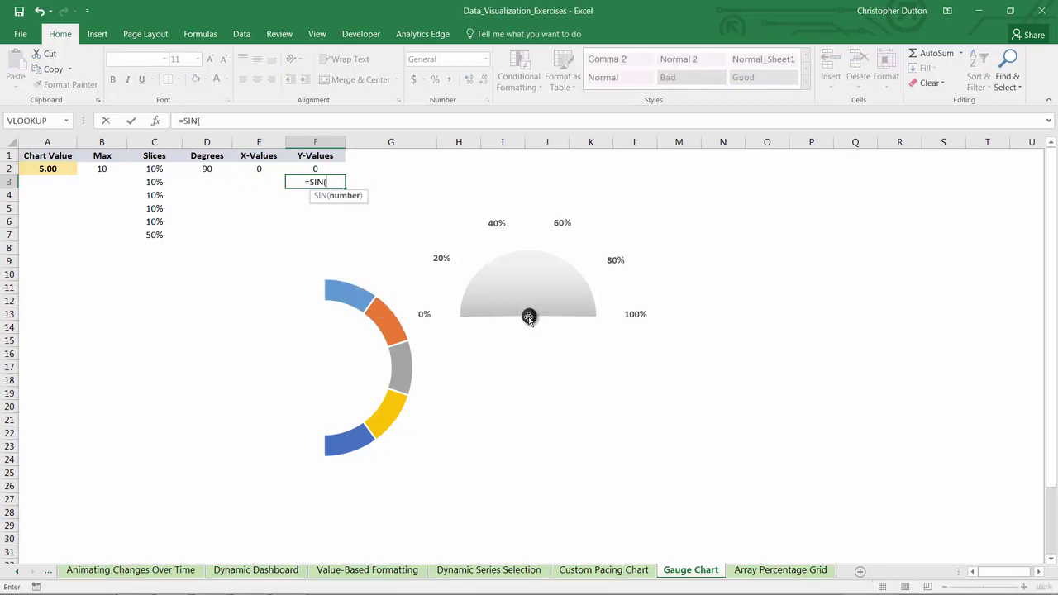
click(204, 168)
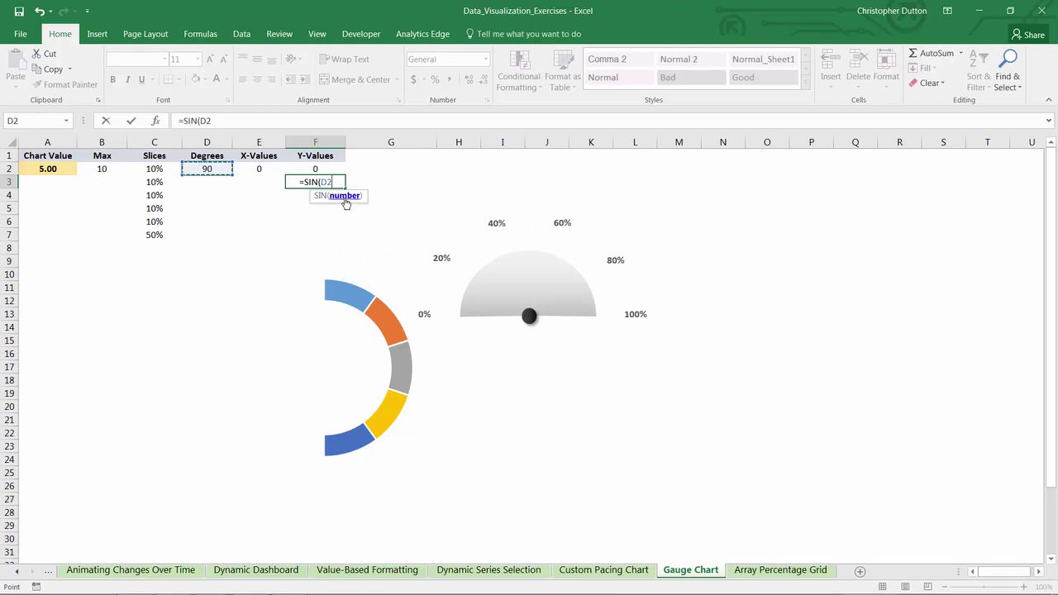
click(201, 120)
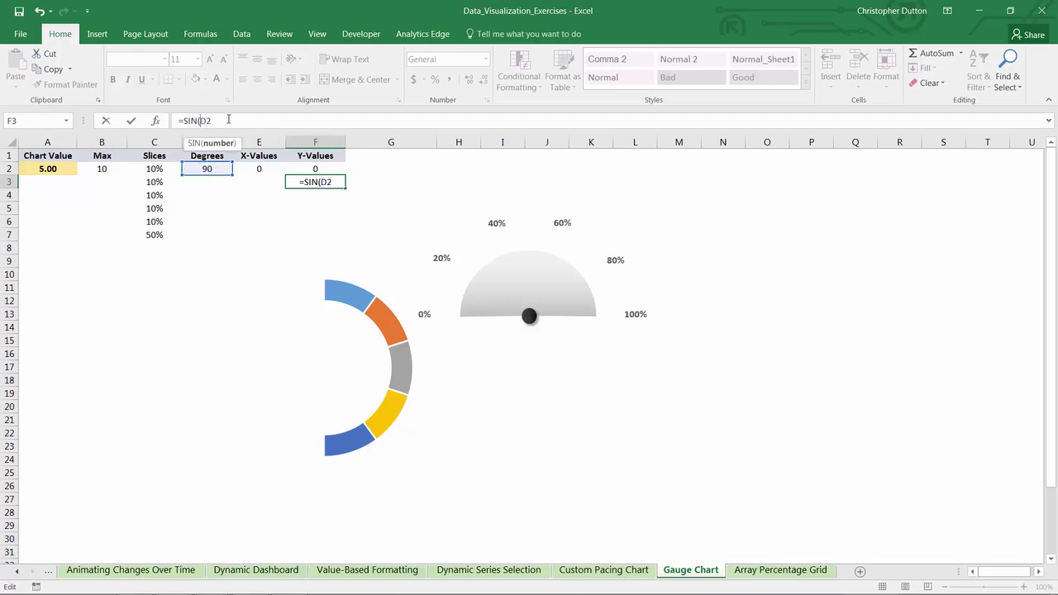
text(RAD)
key(Tab)
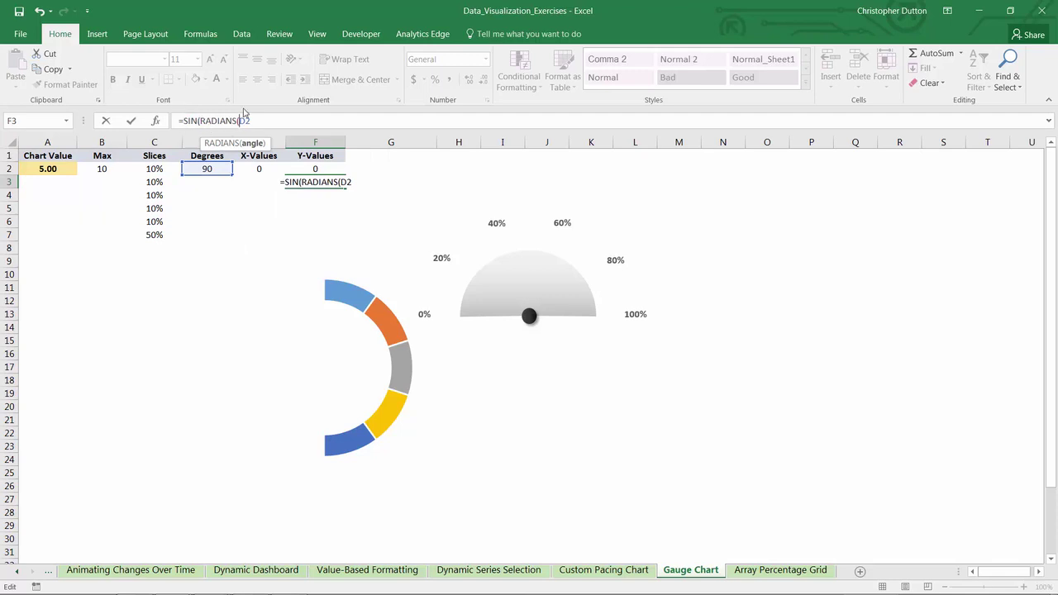
text()))
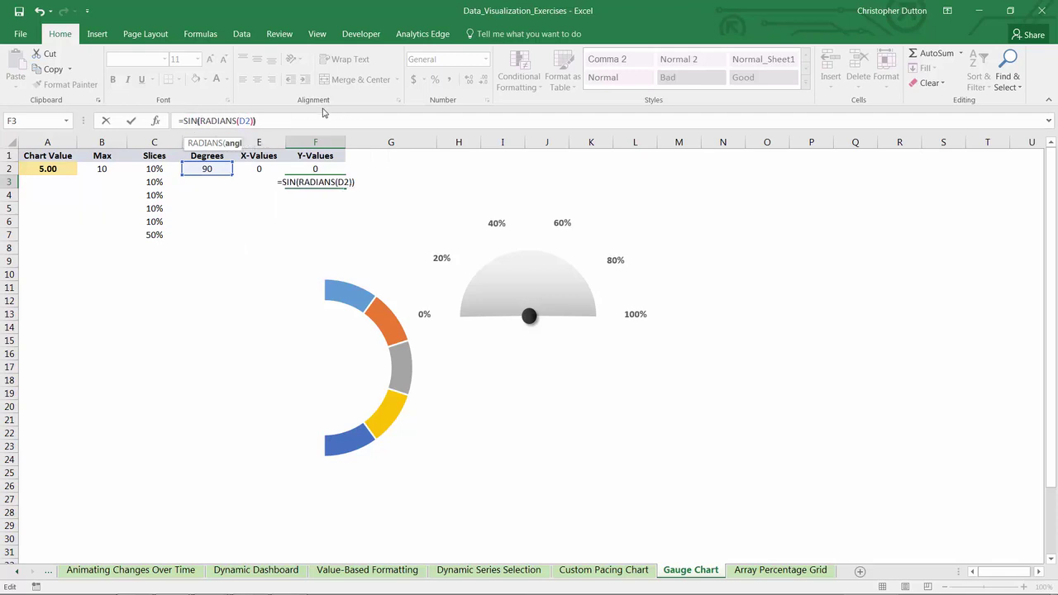
key(Return)
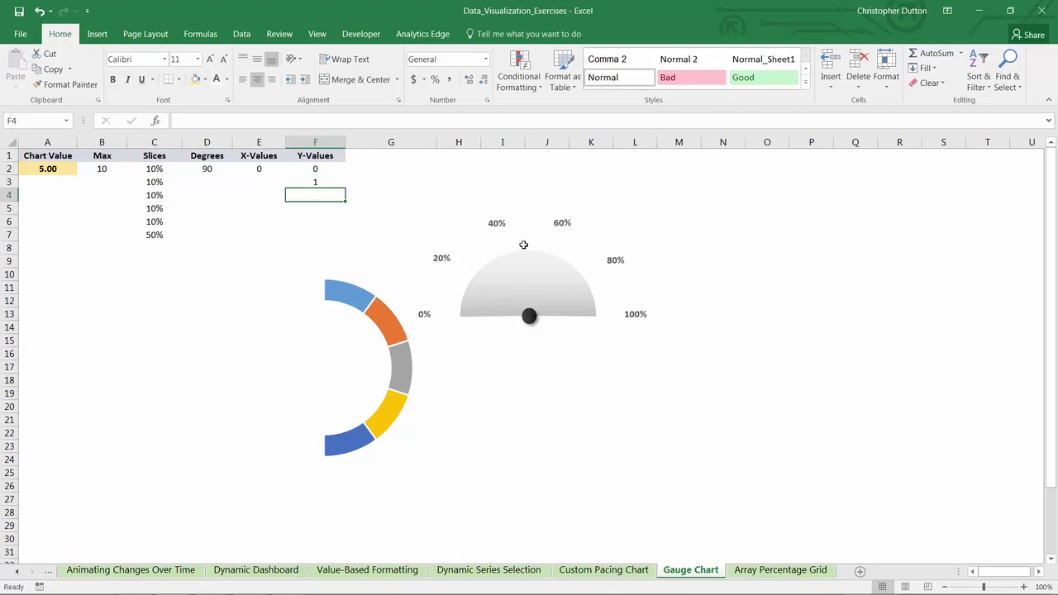
- Enter =COS(RADIANS(D2)) in E3
click(261, 183)
text(=)
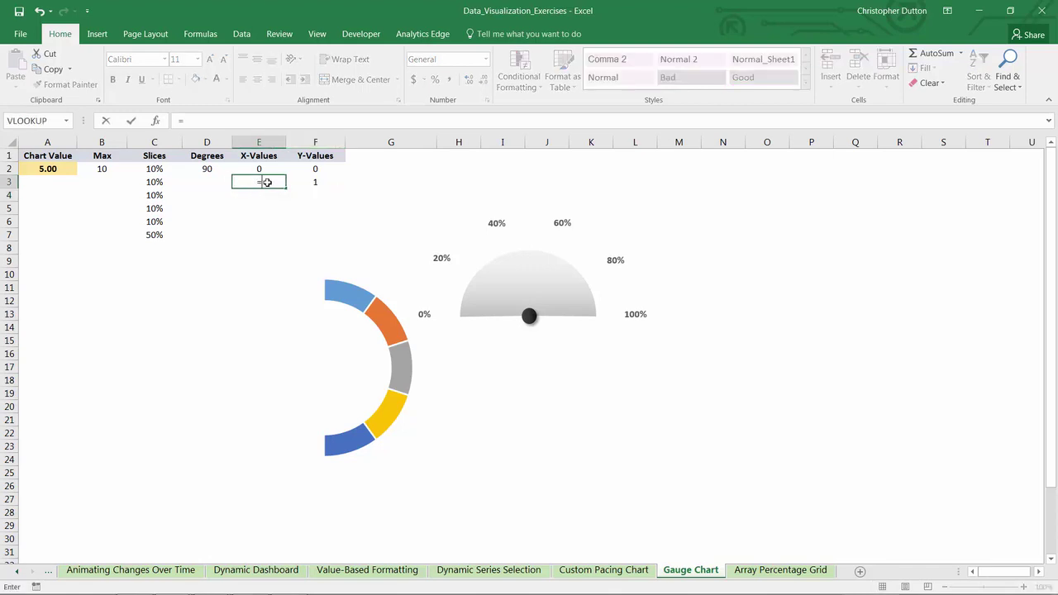
text(COS()
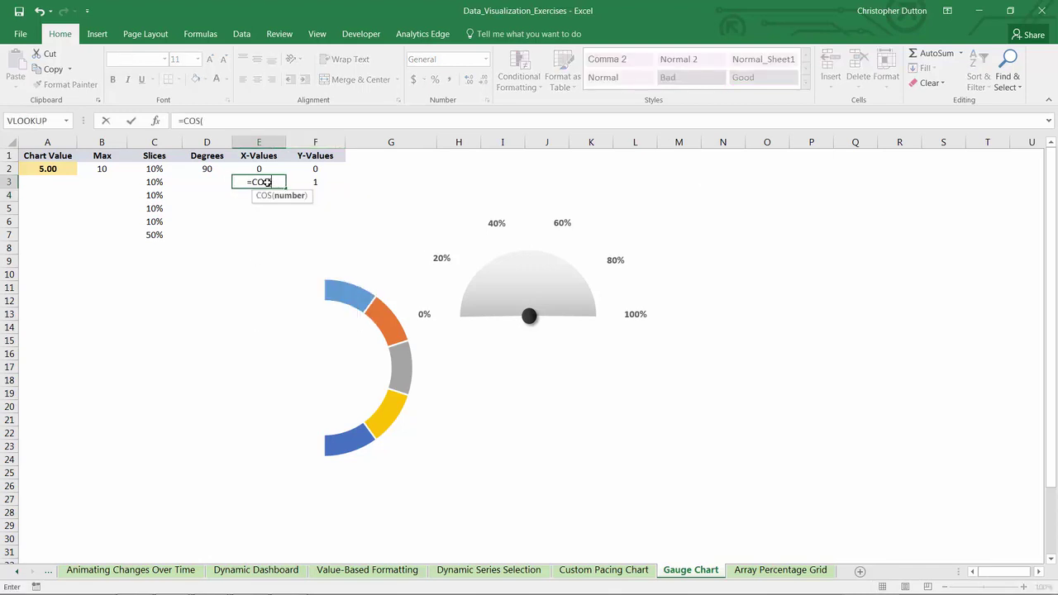
text(RADIANS)
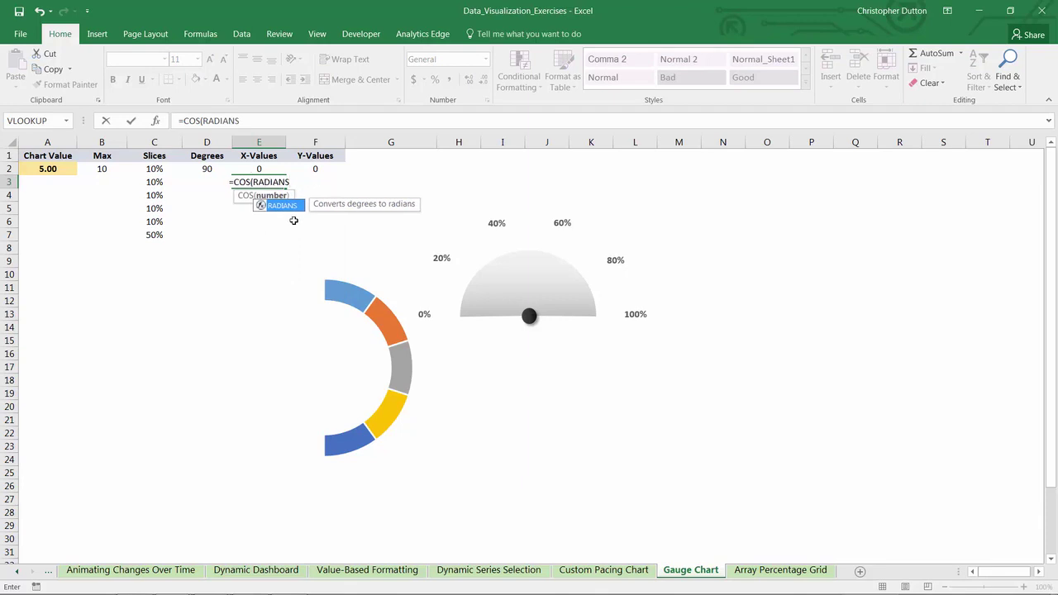
text(()
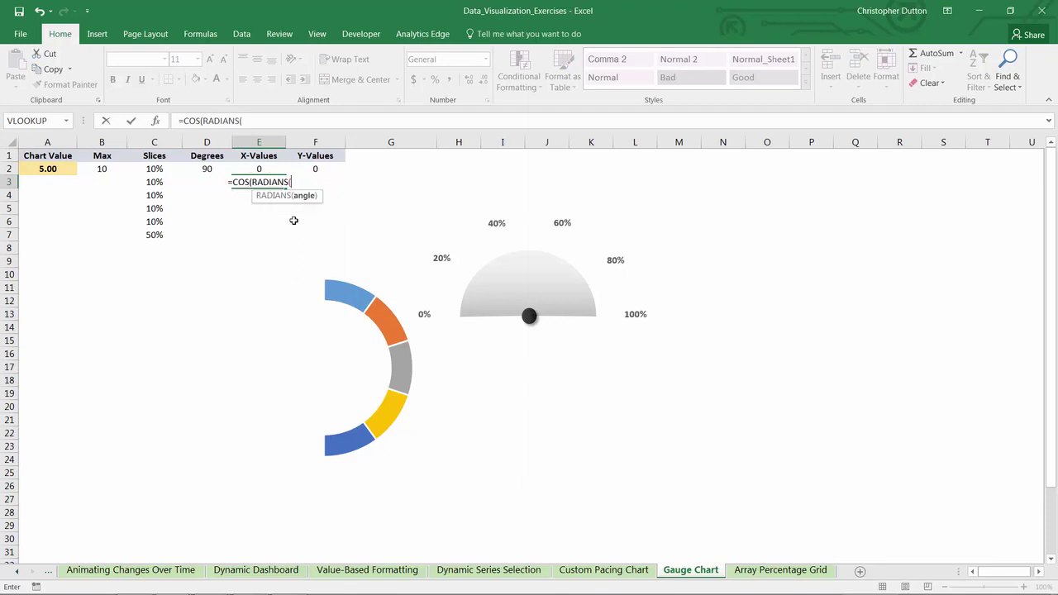
click(198, 168)
text()))
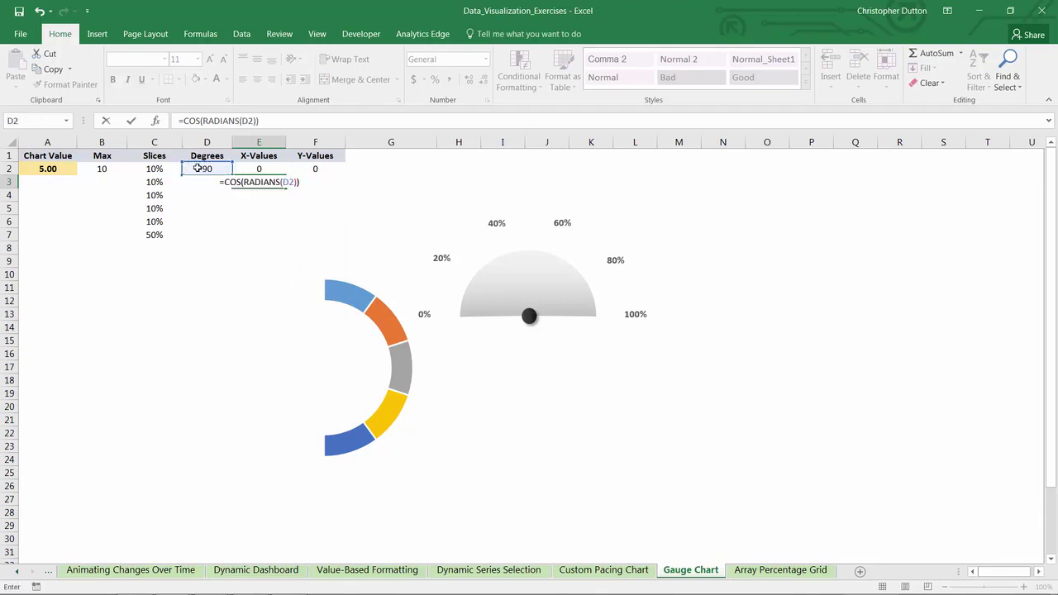
key(Return)
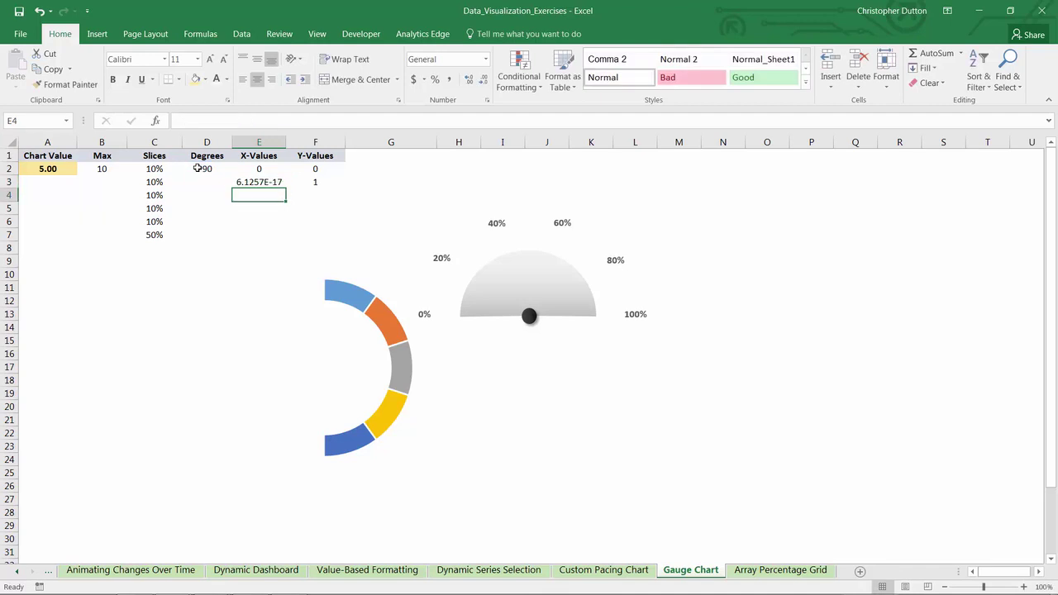
- Through Select Data, add a series named Needle with values F2:F3
click(247, 213)
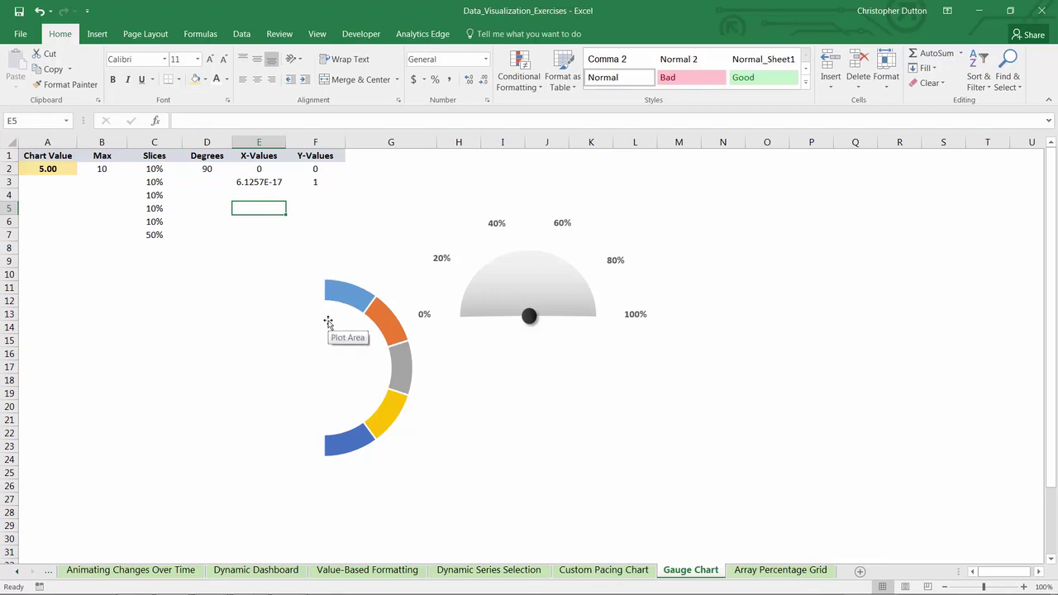
right_click(343, 282)
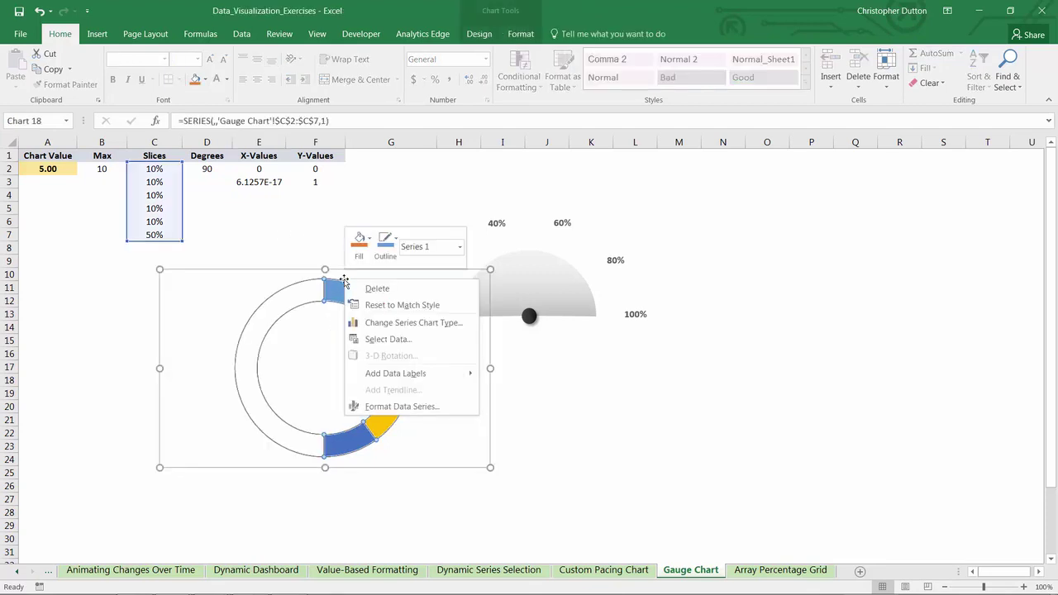
click(388, 340)
click(281, 417)
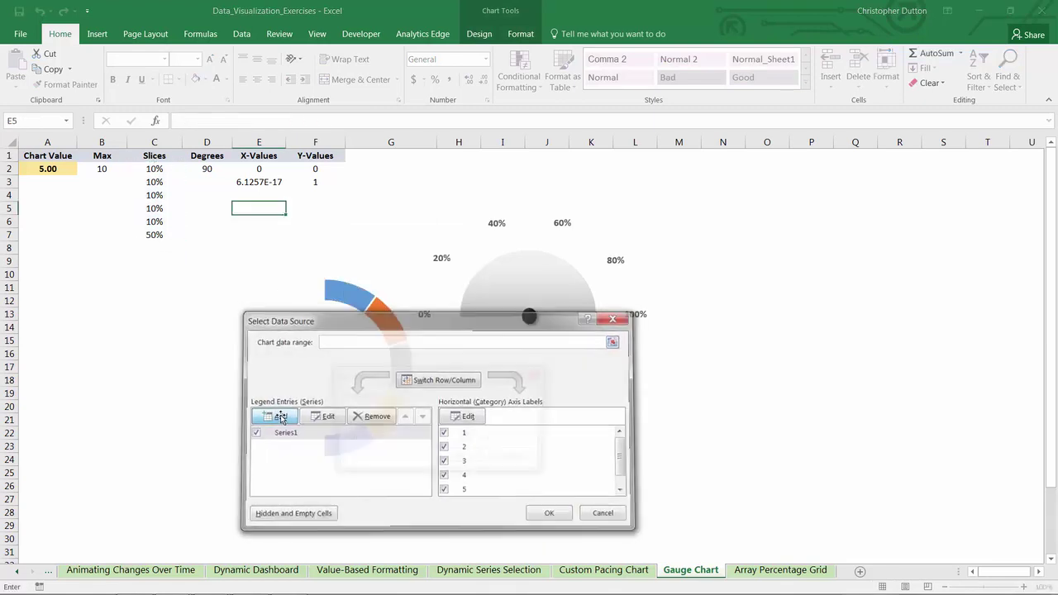
text(Needle)
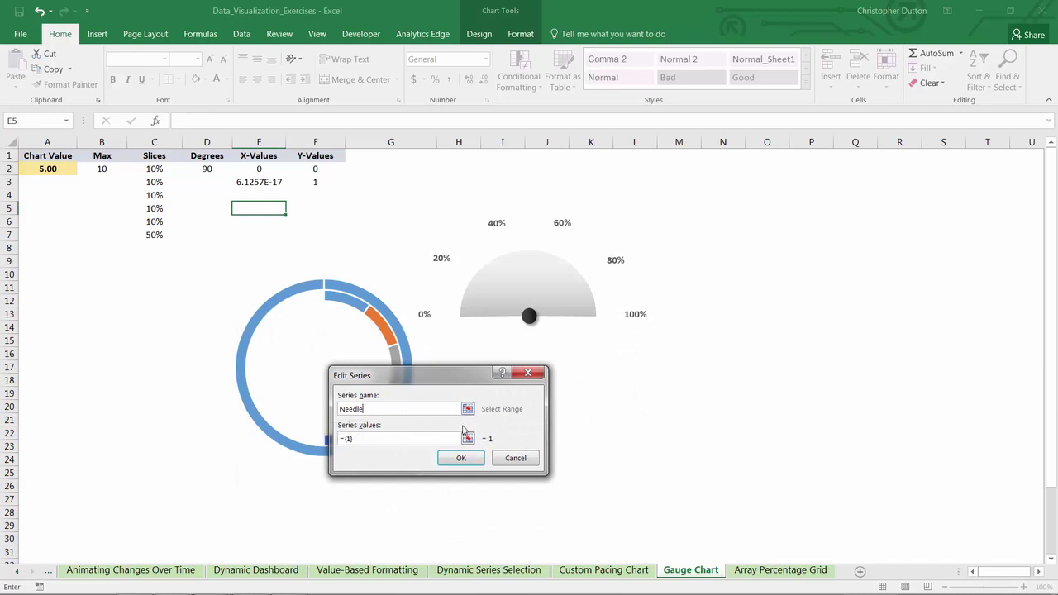
key(Tab)
click(468, 438)
click(313, 168)
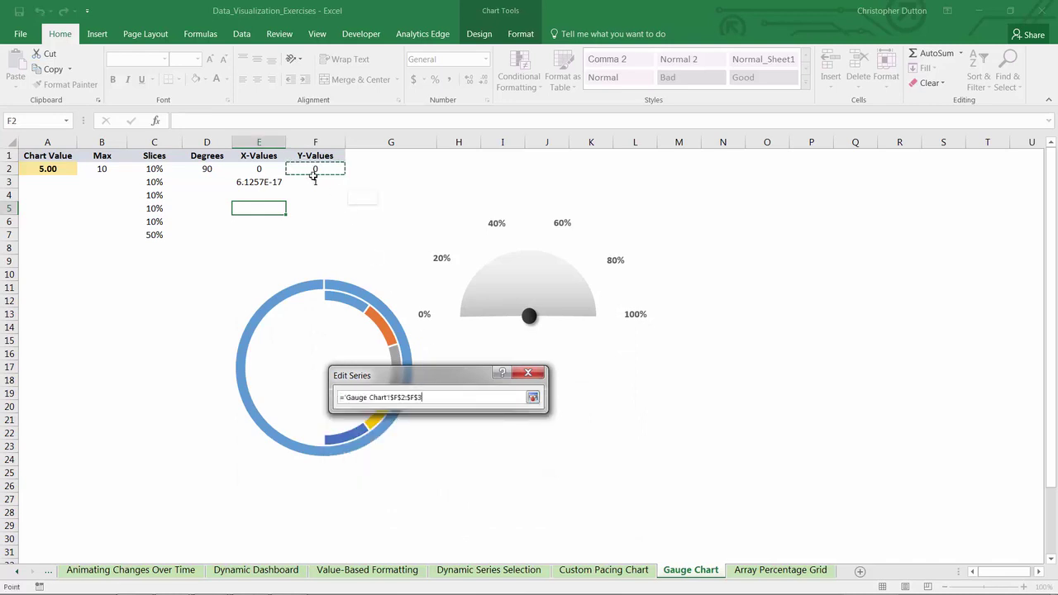
drag(313, 170, 315, 183)
click(533, 397)
click(516, 461)
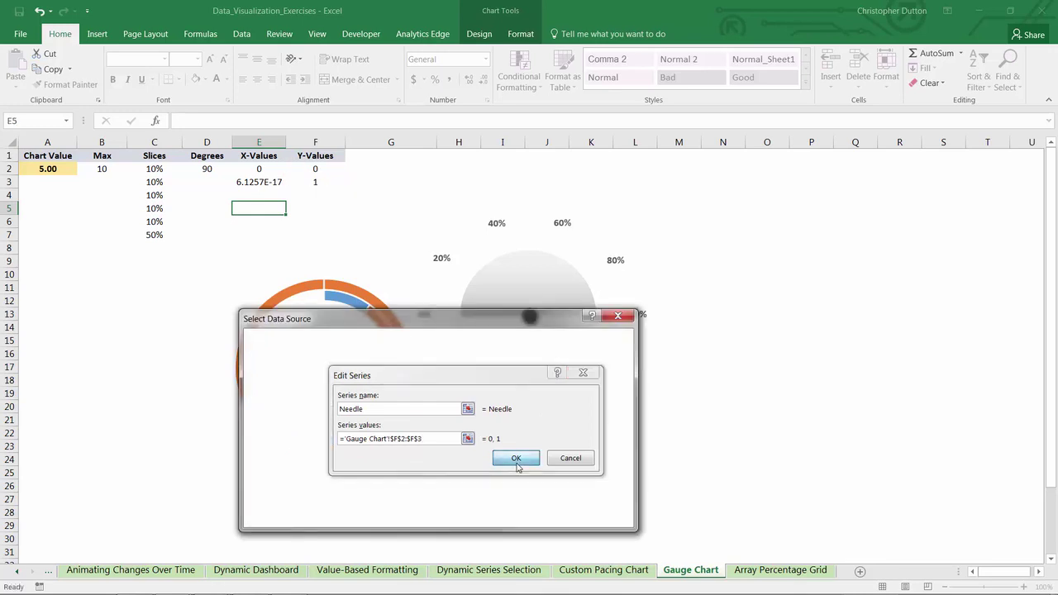
click(546, 513)
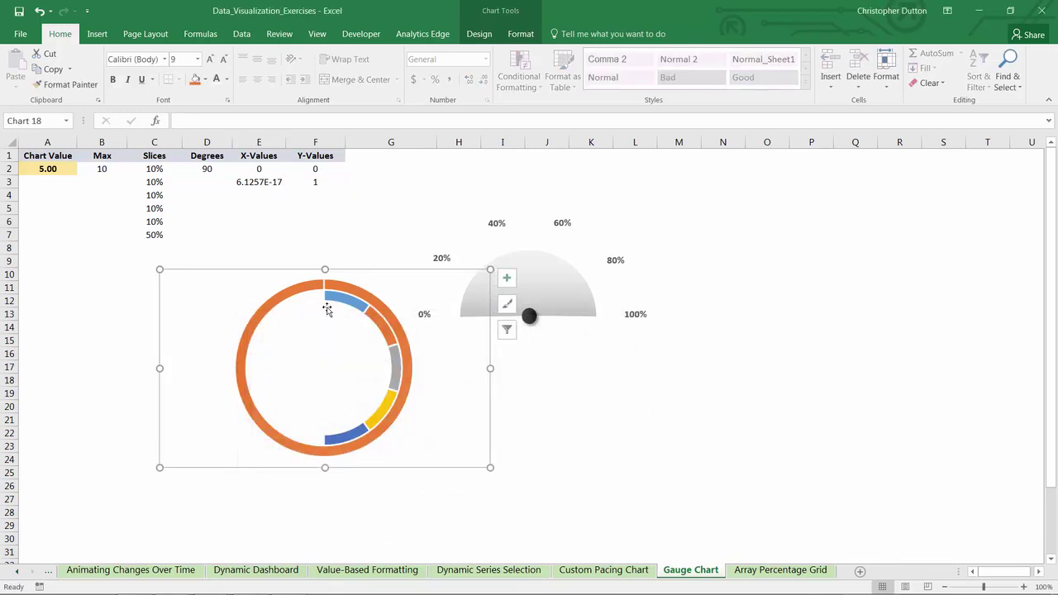
- Change the chart to a Combo with the Needle series as Scatter with Straight Lines
click(498, 10)
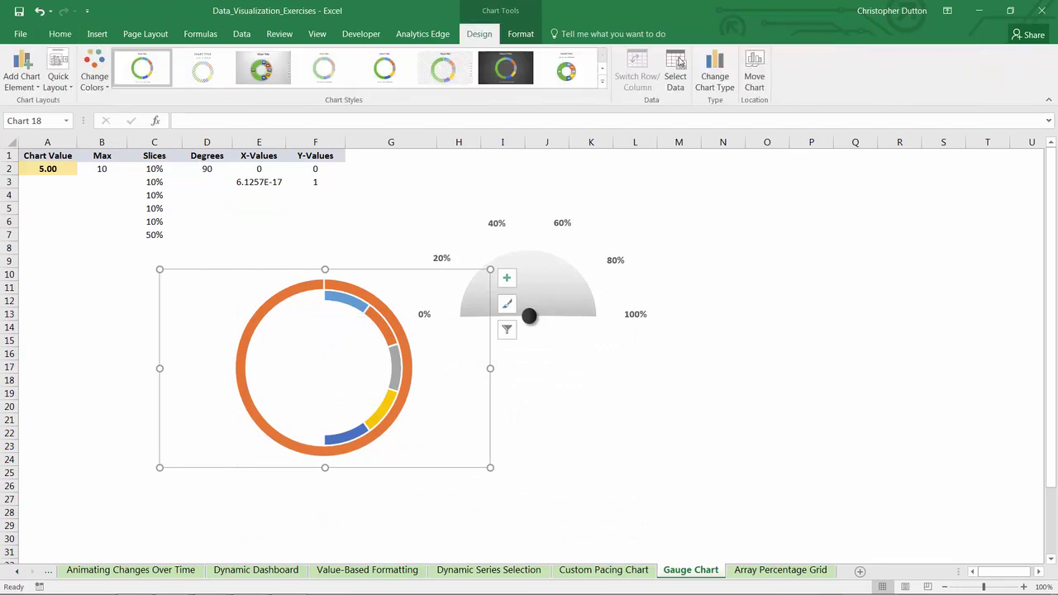
click(715, 70)
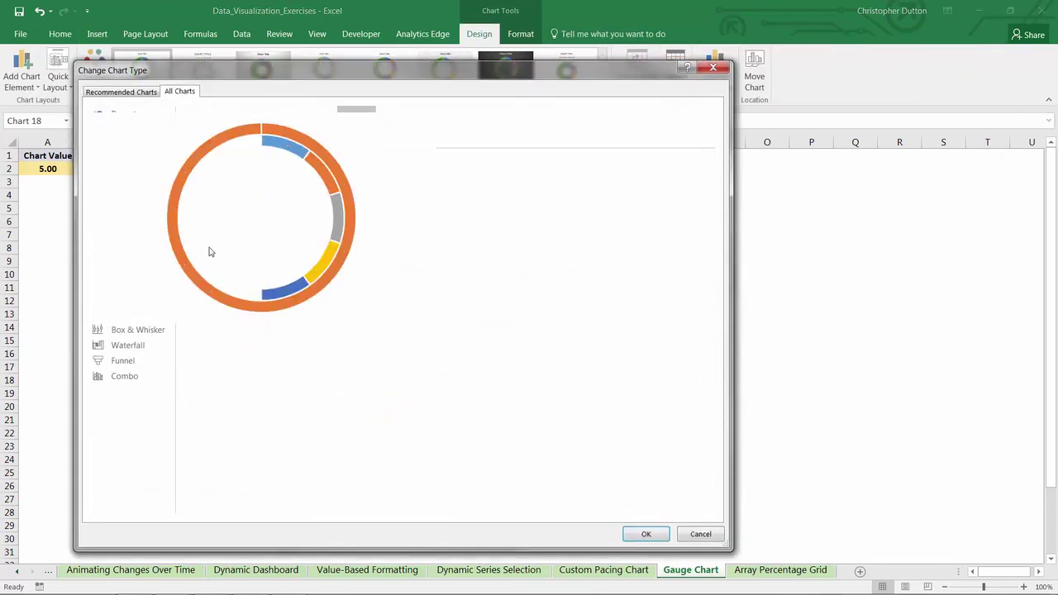
click(120, 377)
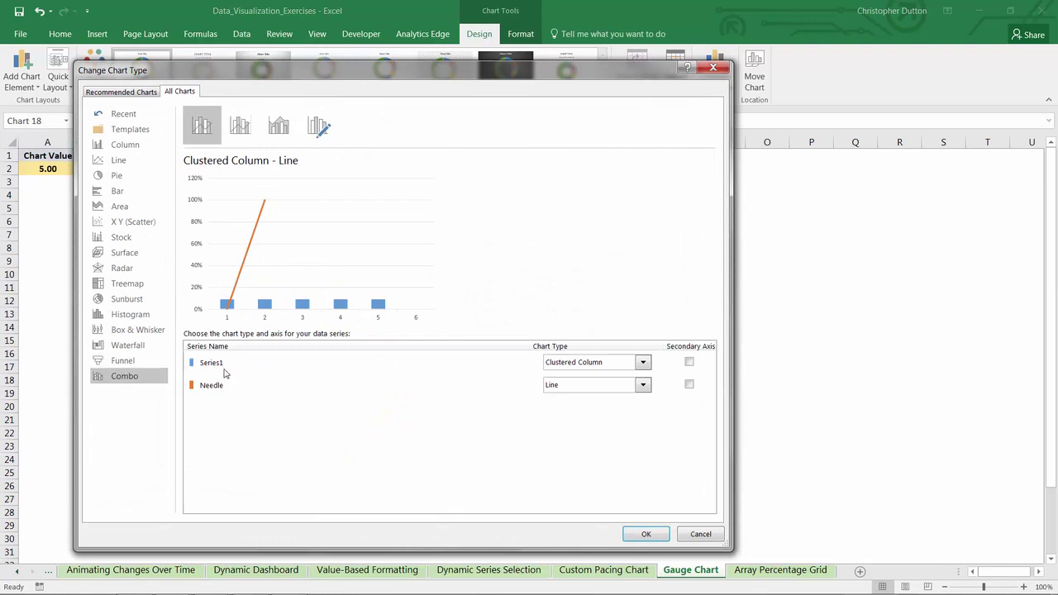
click(642, 362)
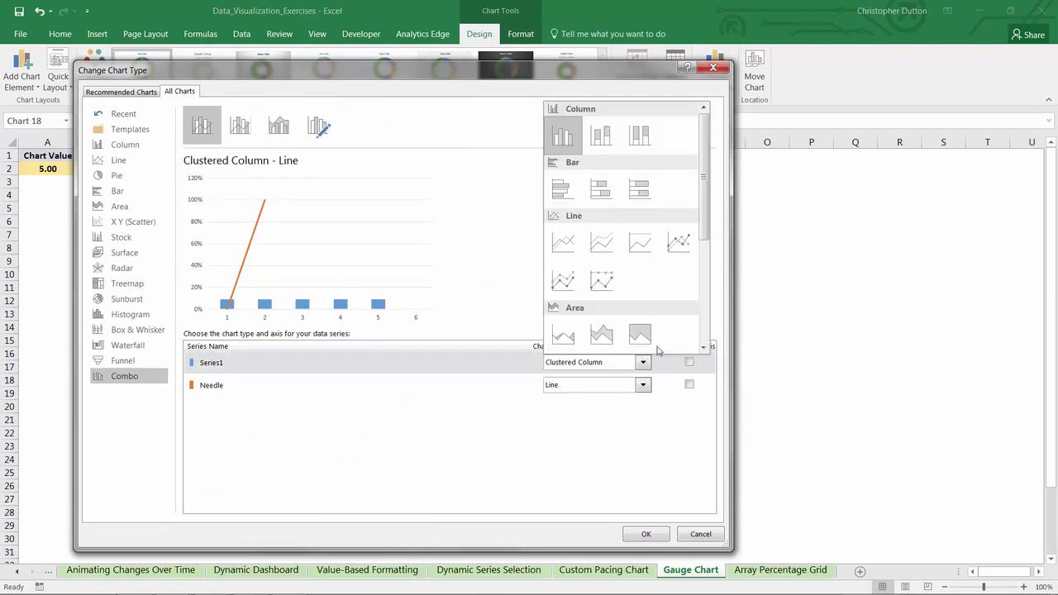
scroll(680, 239, down, 3)
key(Escape)
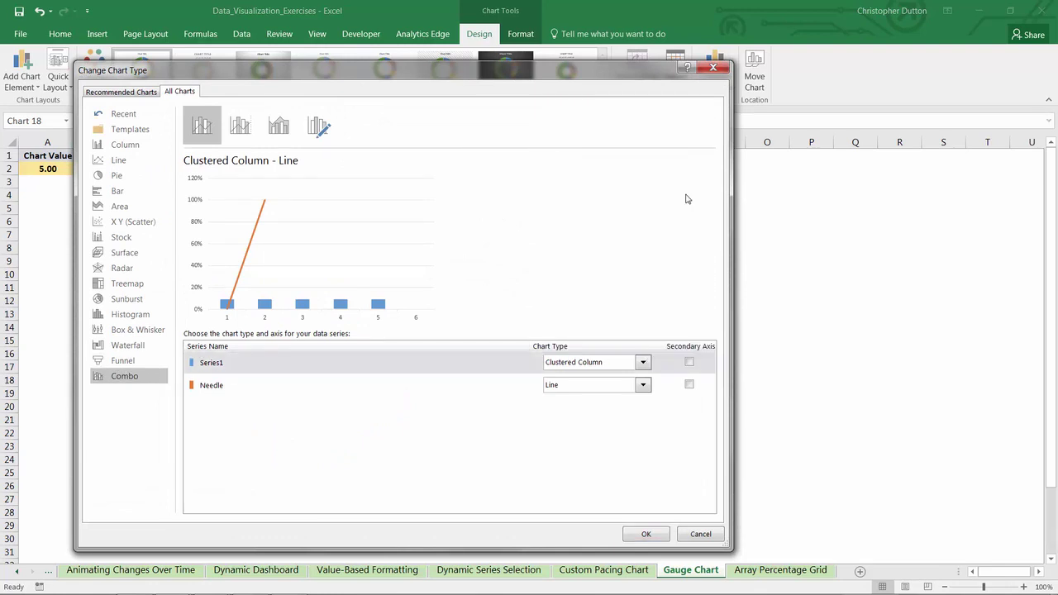
click(219, 385)
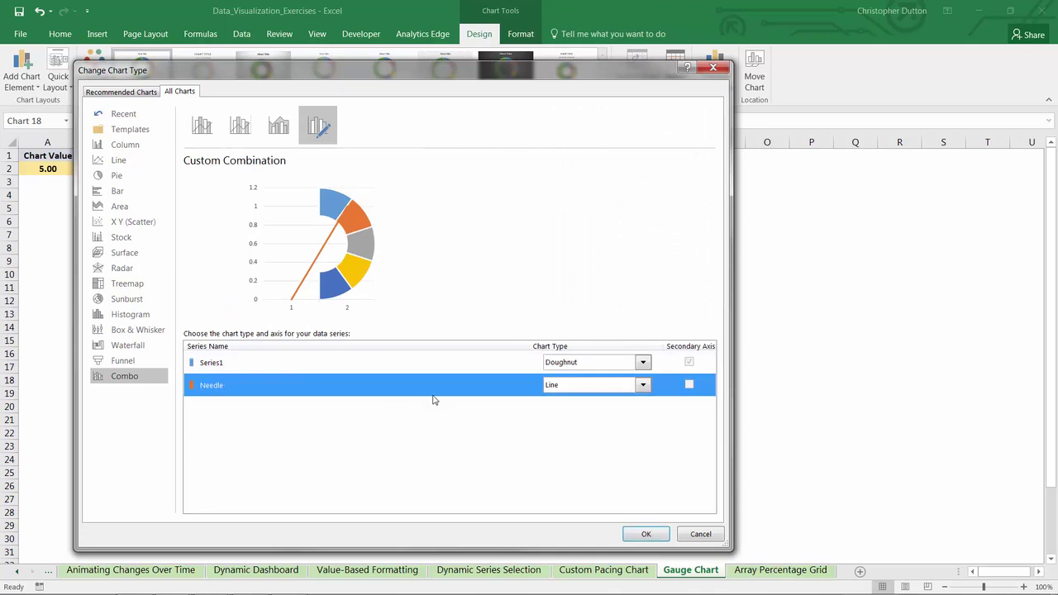
click(643, 386)
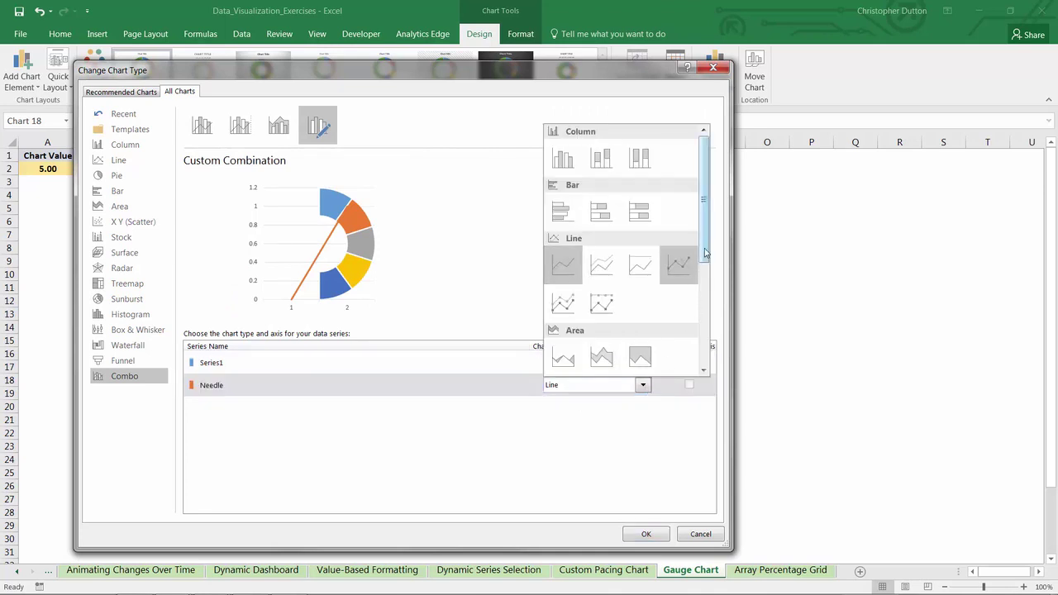
drag(705, 254, 706, 349)
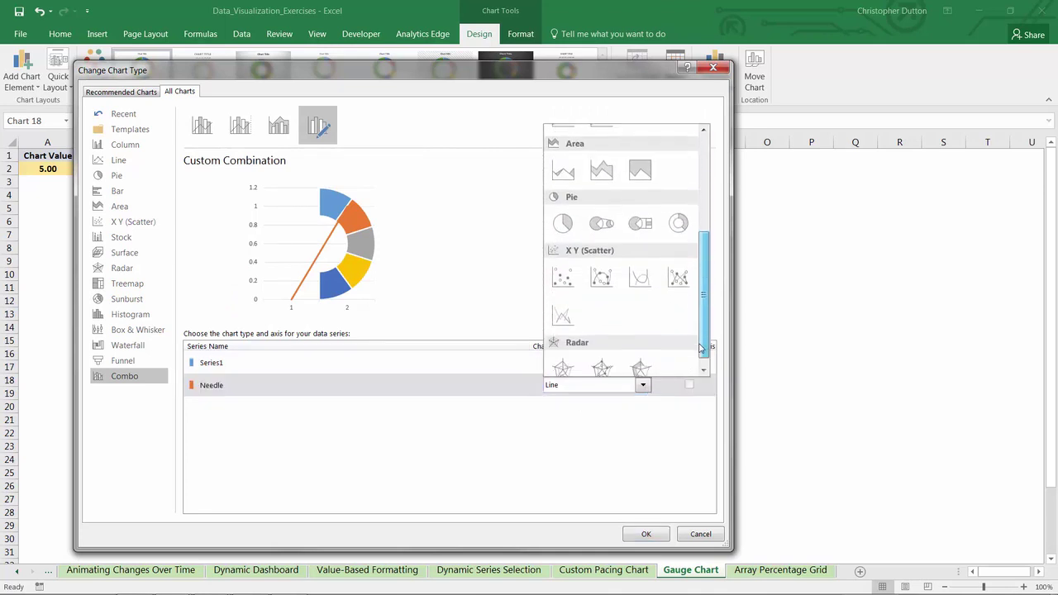
click(560, 320)
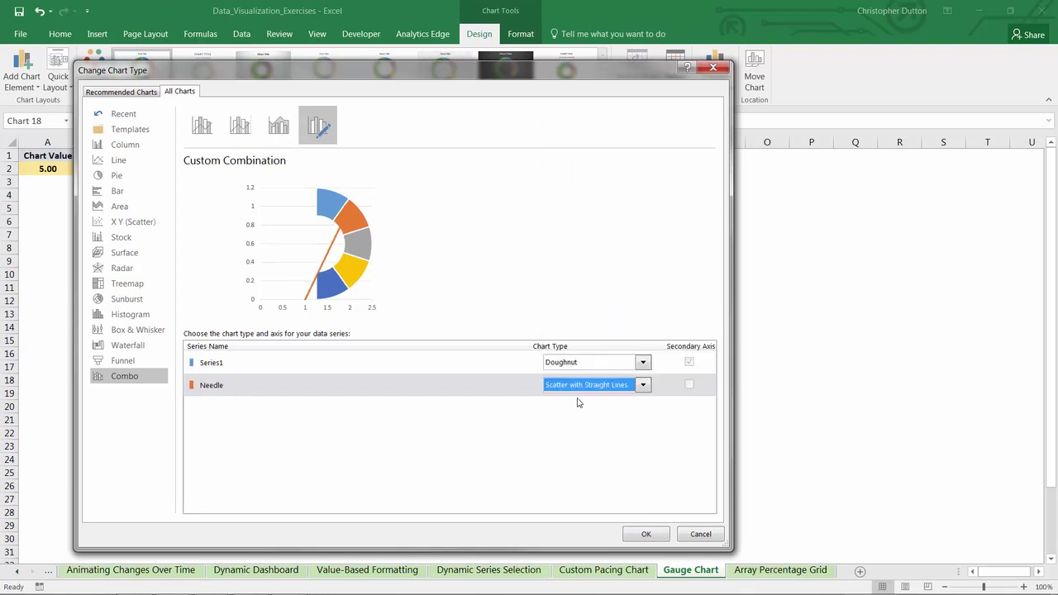
click(645, 534)
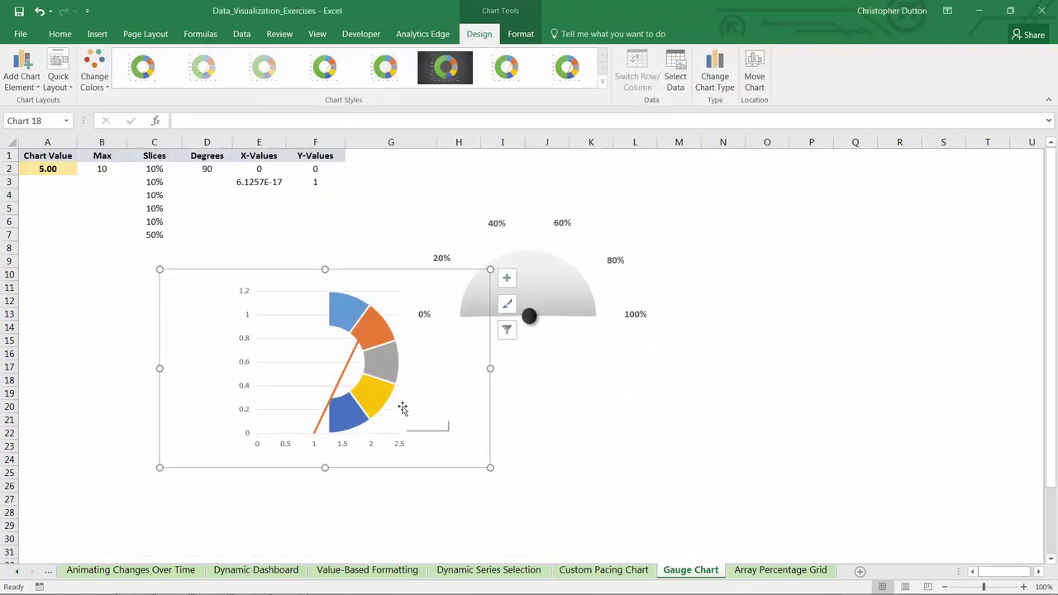
- Edit the Needle series to use X values E2:E3 and Y values F2:F3
right_click(334, 354)
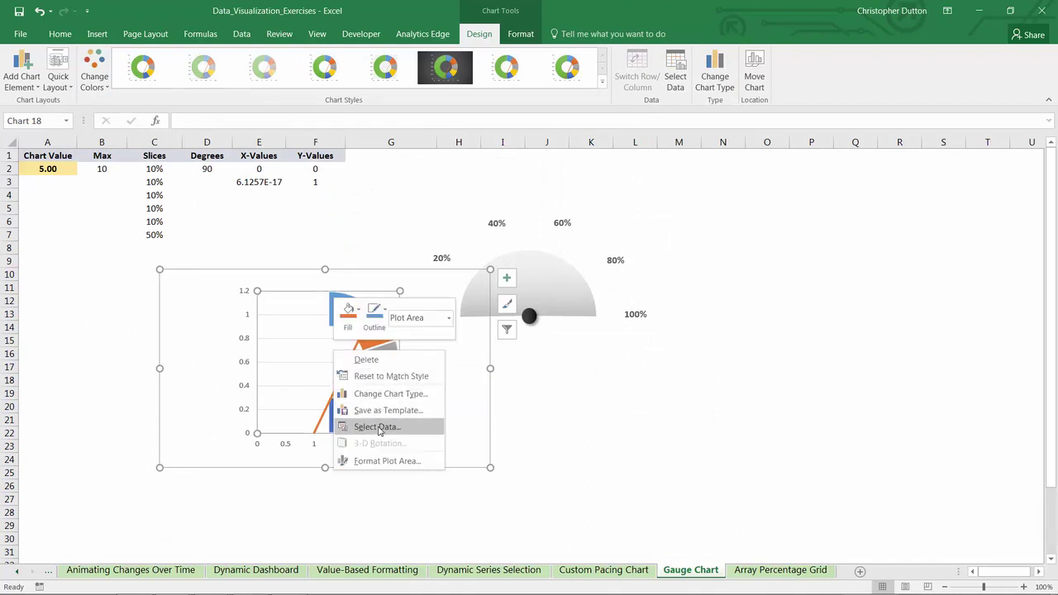
click(372, 426)
click(294, 447)
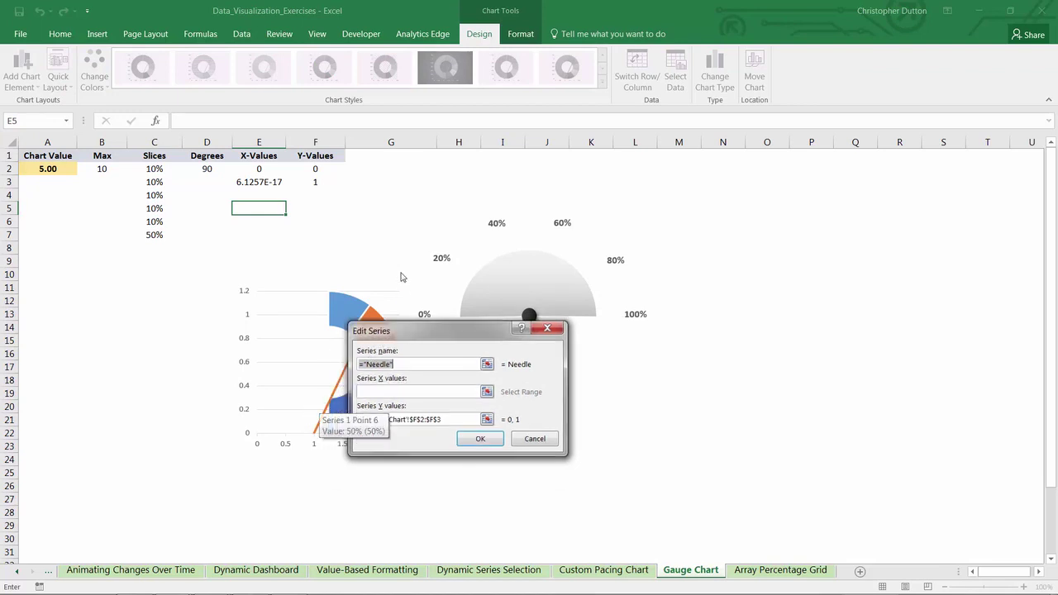
drag(366, 363, 401, 191)
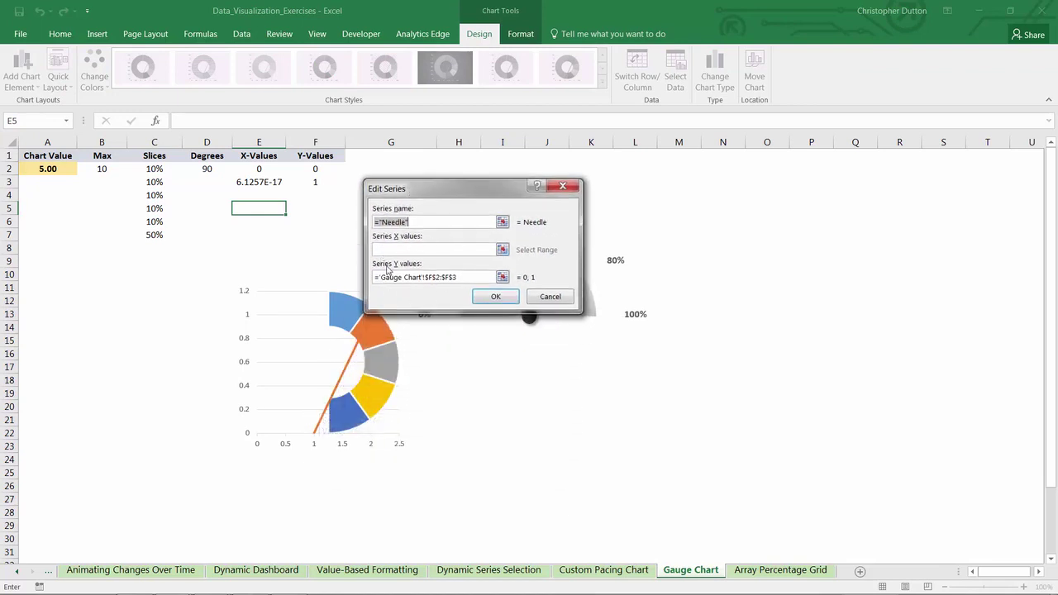
click(502, 250)
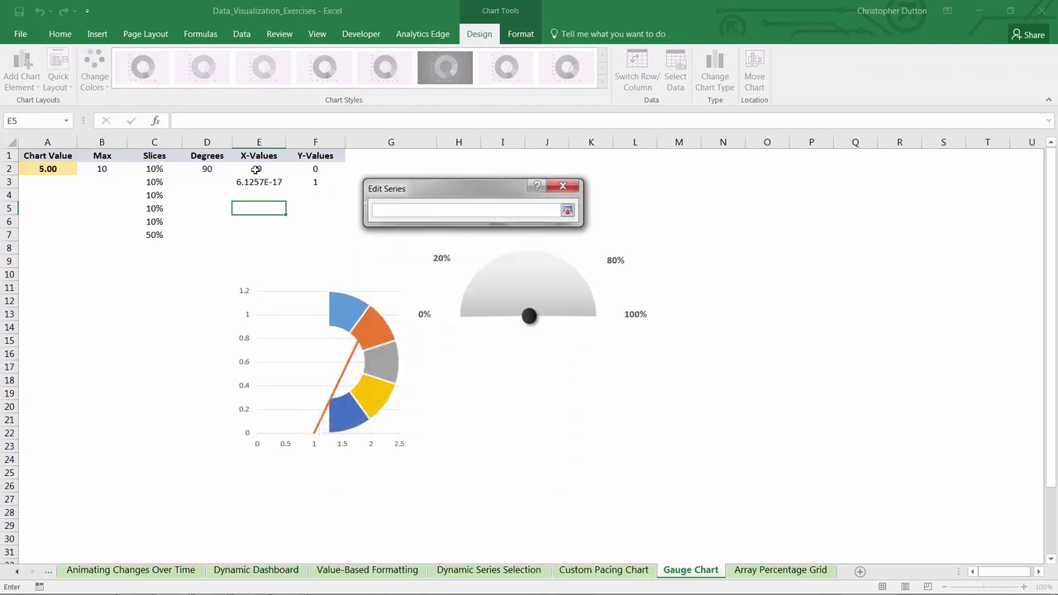
drag(256, 168, 258, 182)
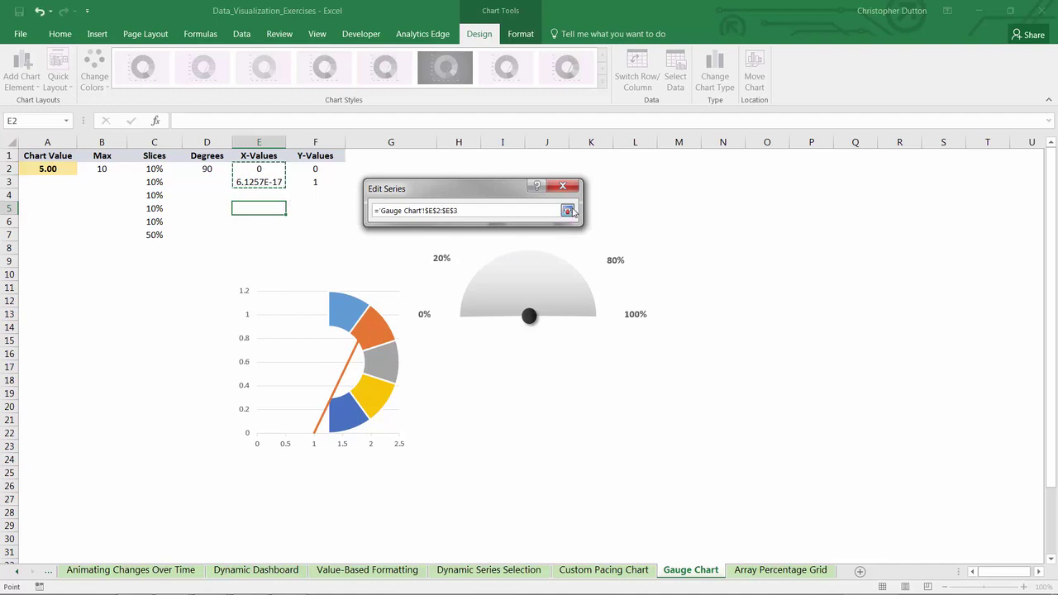
click(568, 210)
click(501, 279)
drag(325, 179, 317, 168)
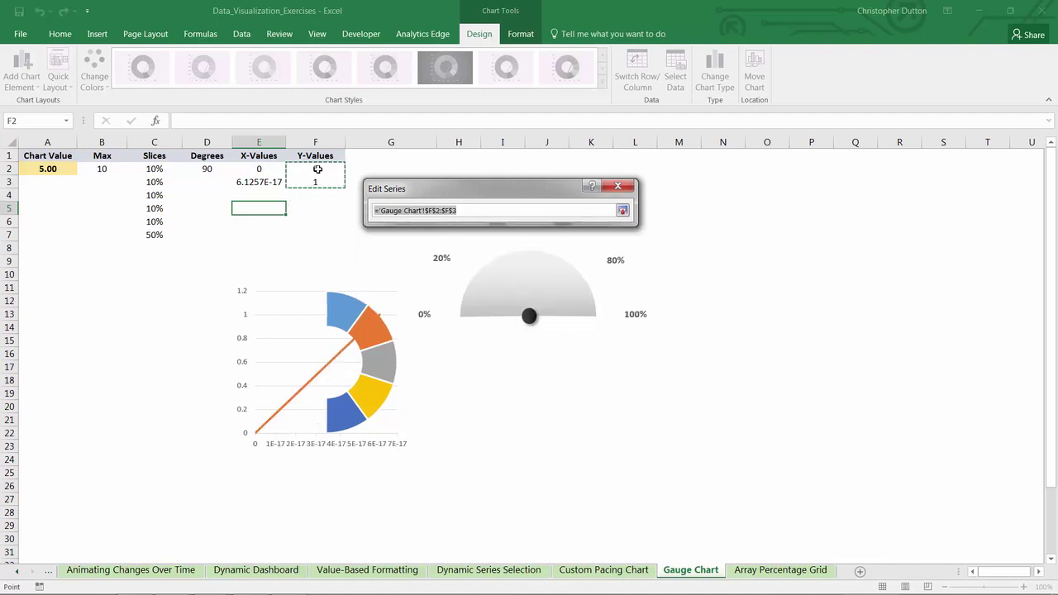
click(622, 210)
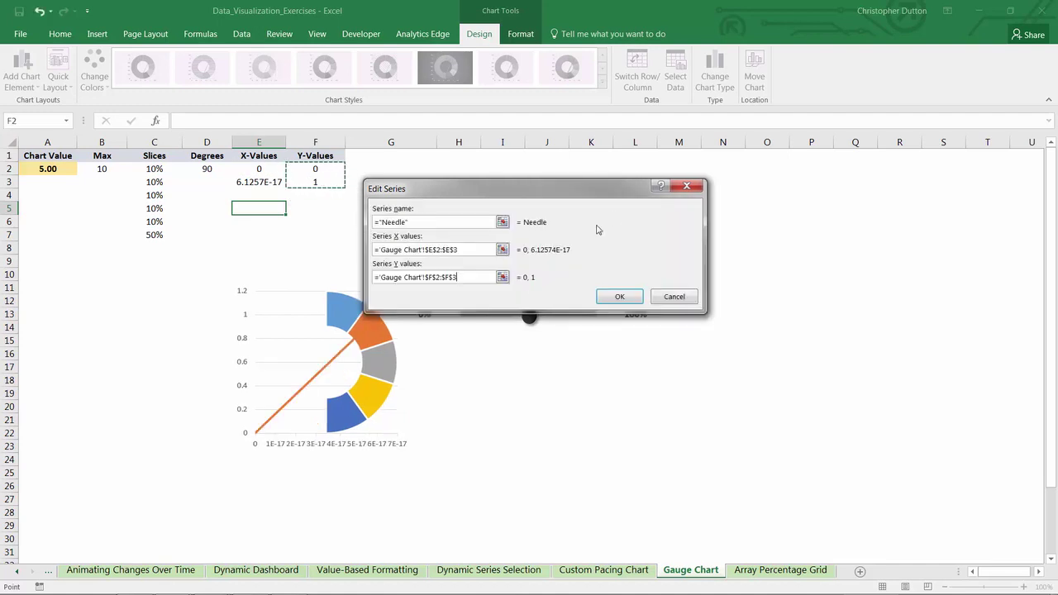
click(619, 296)
click(549, 512)
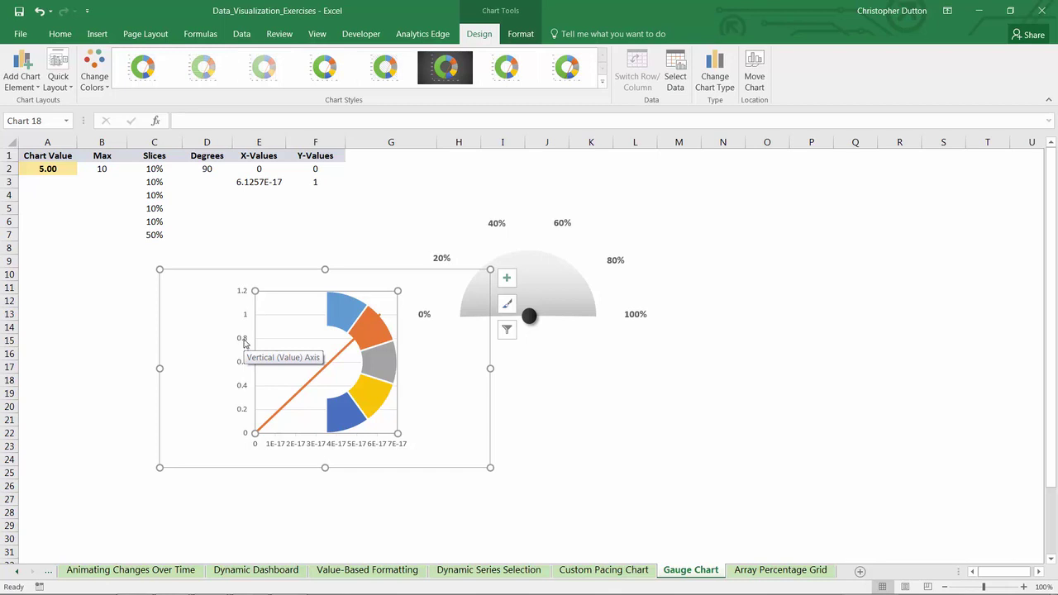
- Set the horizontal axis bounds to a minimum of -1 and a maximum of 1
right_click(288, 447)
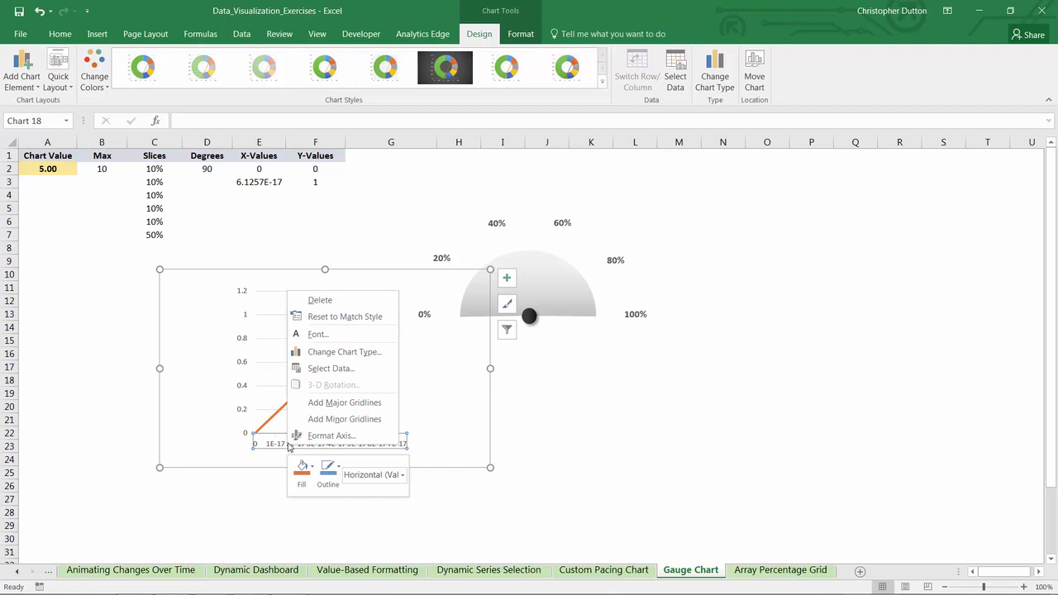
click(326, 435)
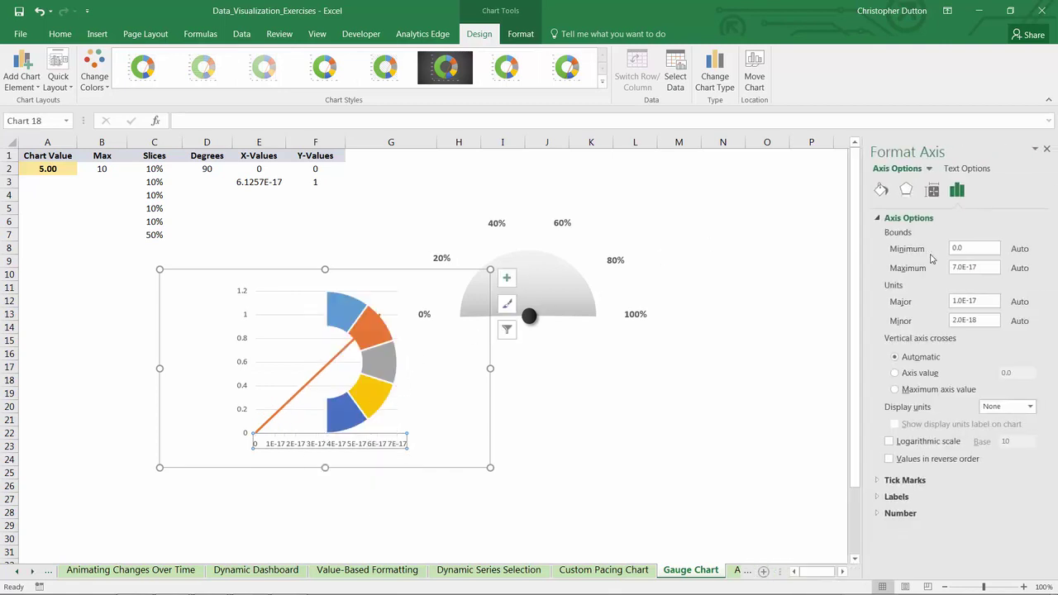
drag(976, 249, 916, 252)
text(-1)
drag(985, 268, 931, 268)
text(1)
click(976, 250)
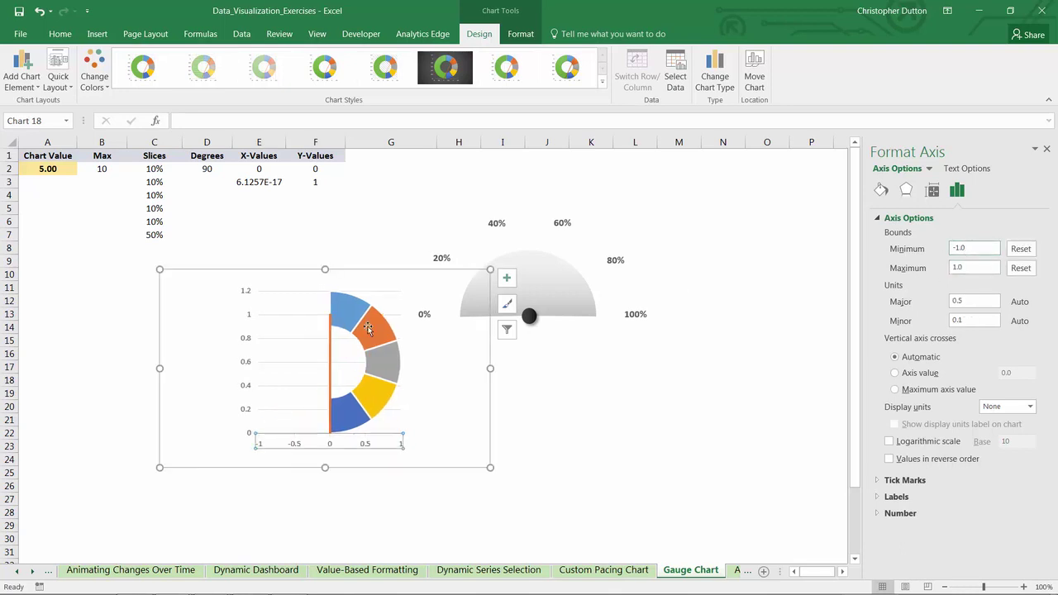
- Set the vertical axis bounds to a minimum of -1 and a maximum of 1
click(251, 317)
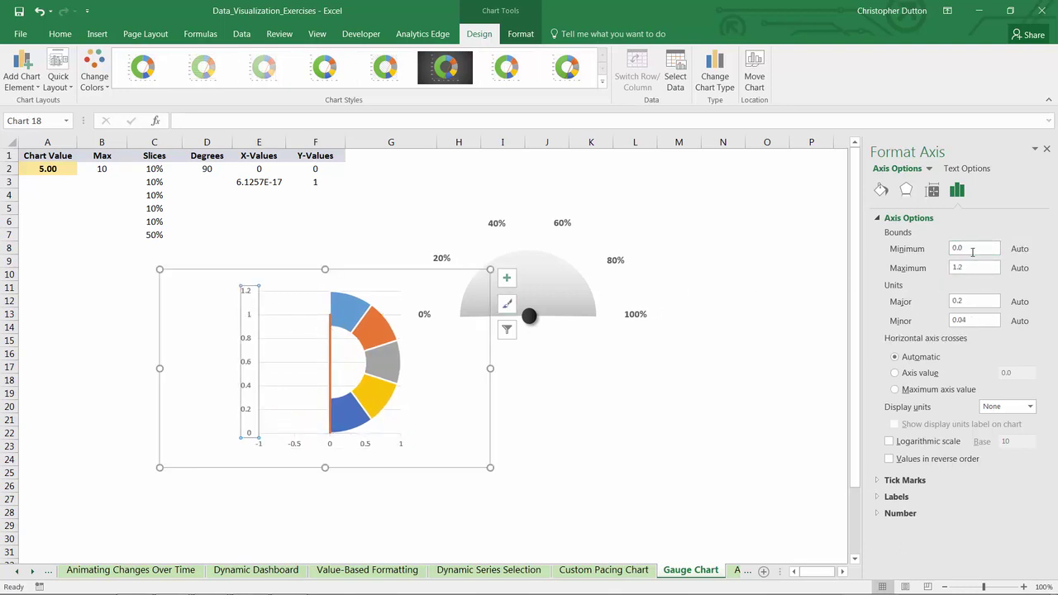
drag(975, 249, 925, 258)
text(-1)
click(954, 267)
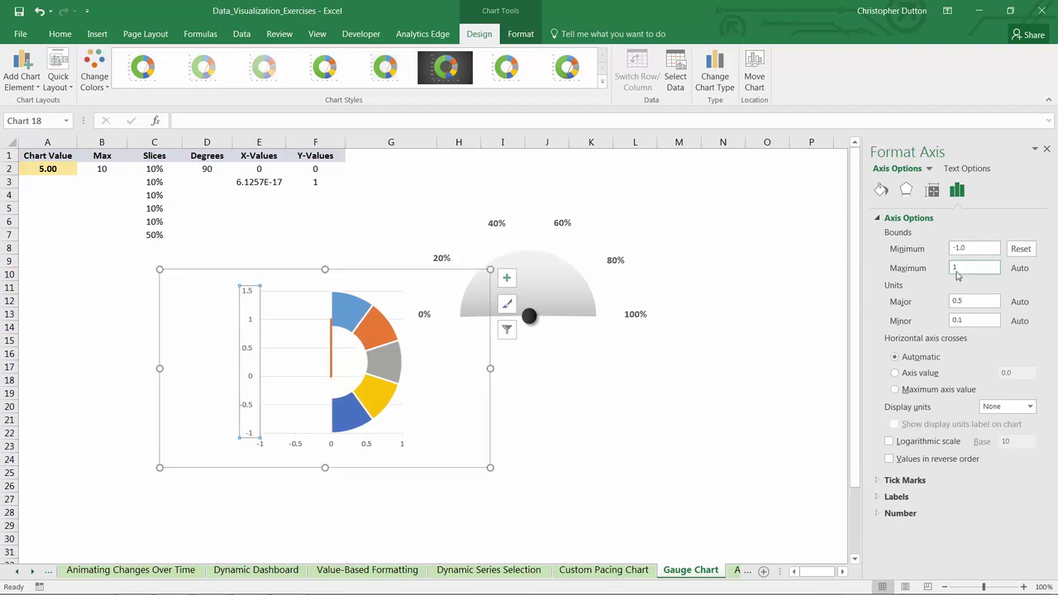
text(1)
key(Return)
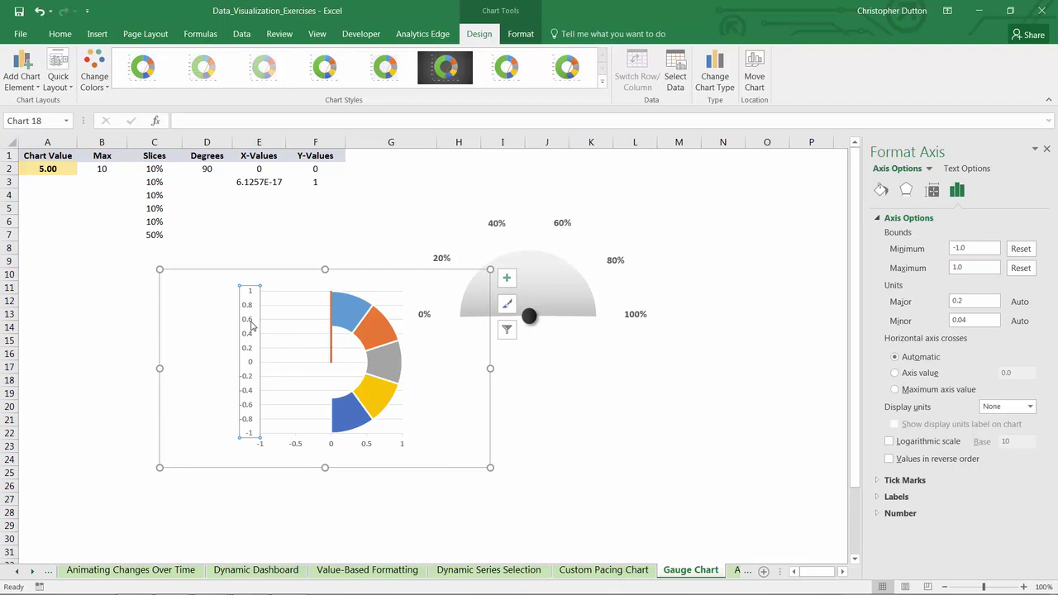
- Delete the vertical axis, horizontal axis and gridlines from the chart
key(Delete)
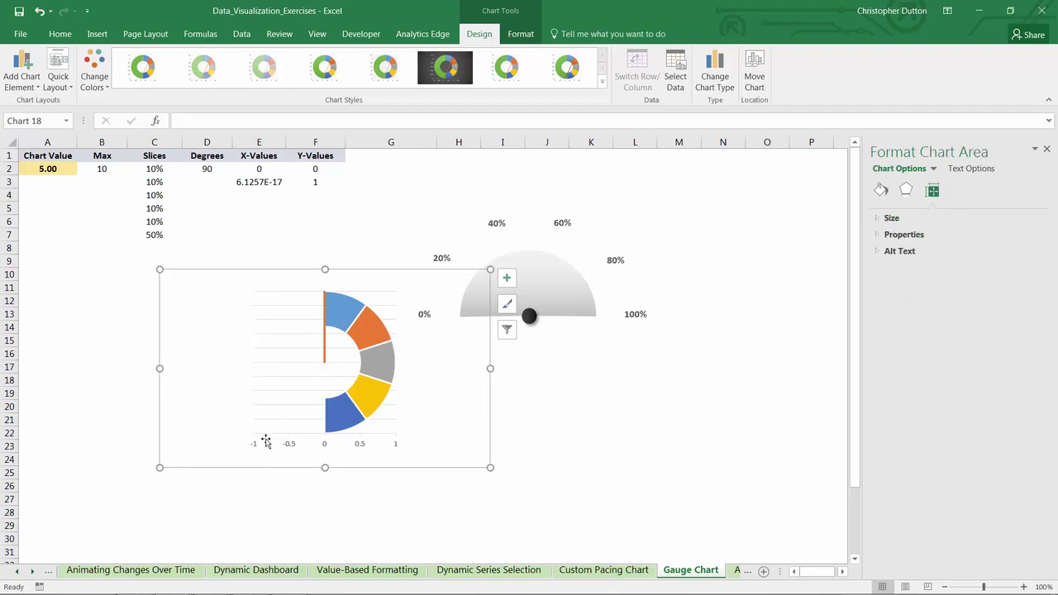
click(254, 446)
key(Delete)
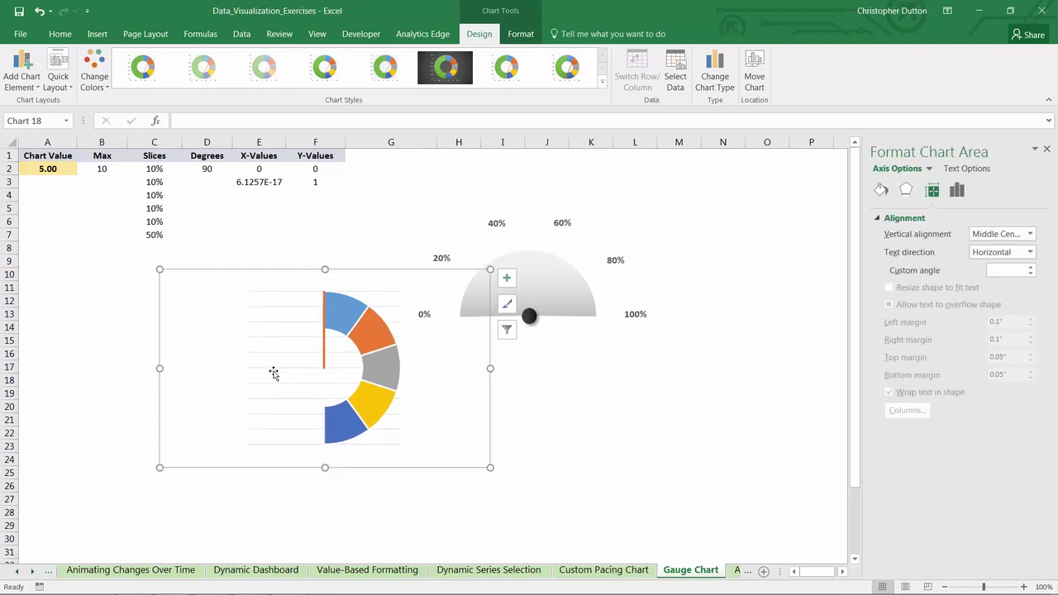
click(278, 355)
key(Delete)
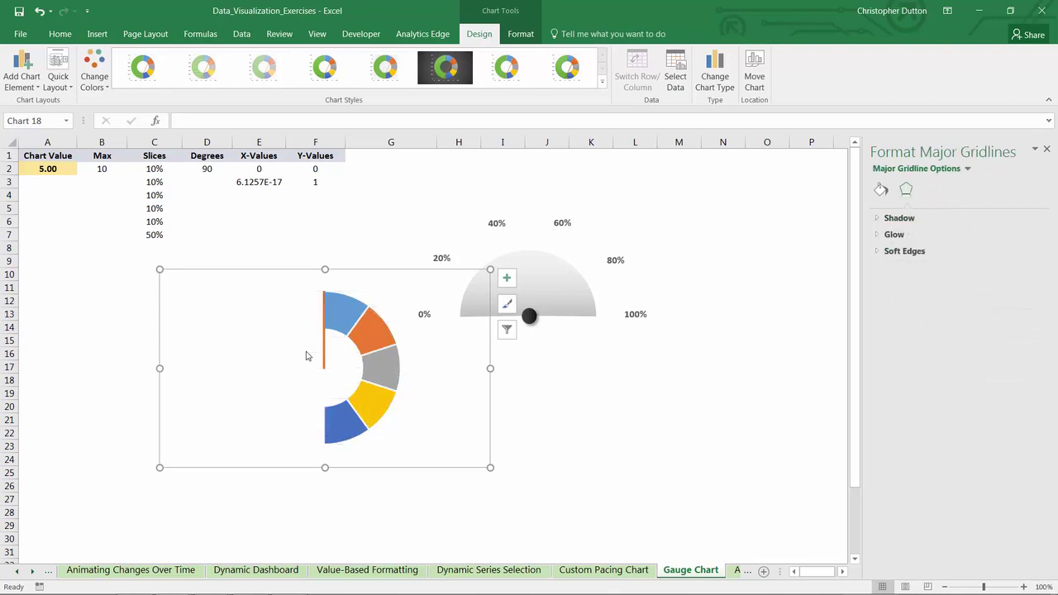
- Make the needle a solid black line with a drop shadow preset
click(323, 351)
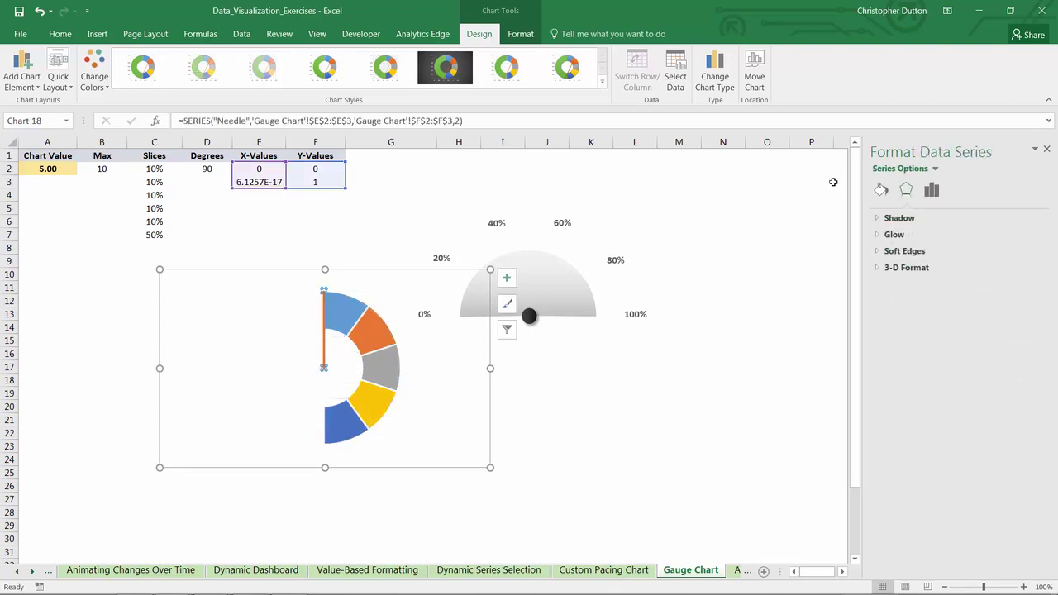
click(883, 191)
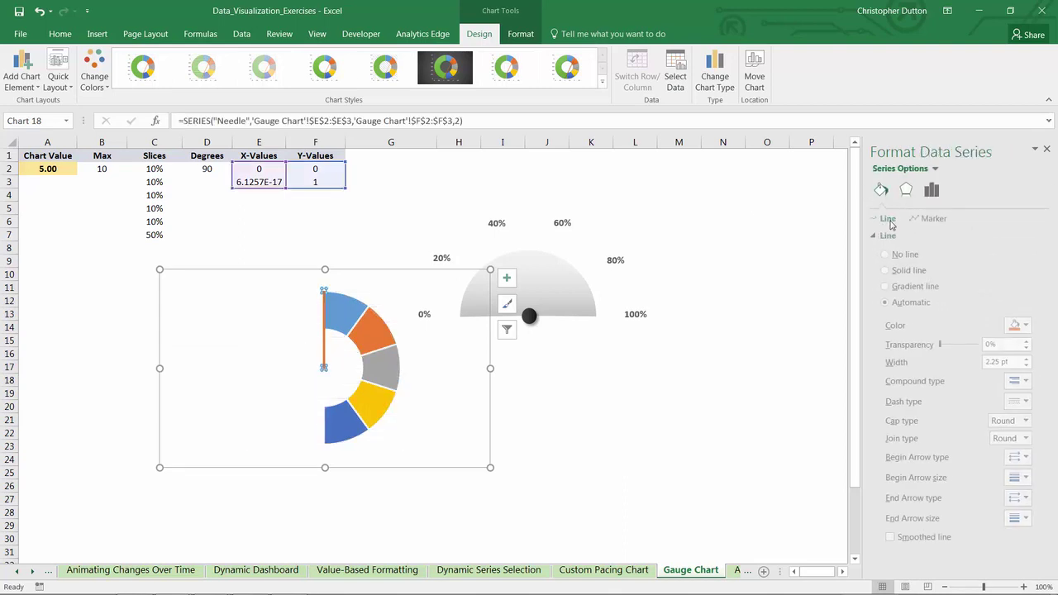
click(889, 271)
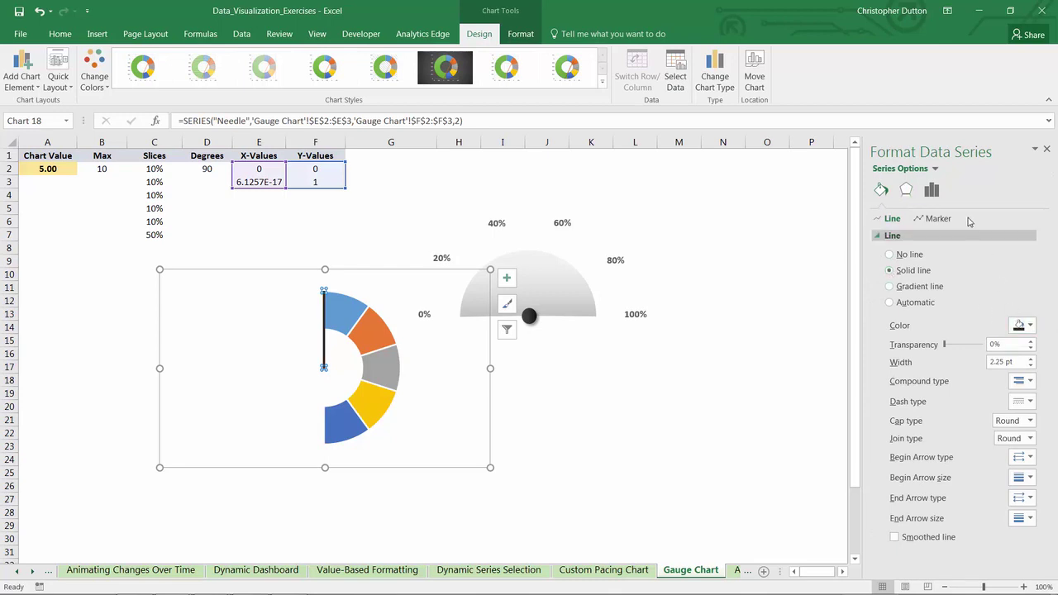
click(905, 191)
click(898, 218)
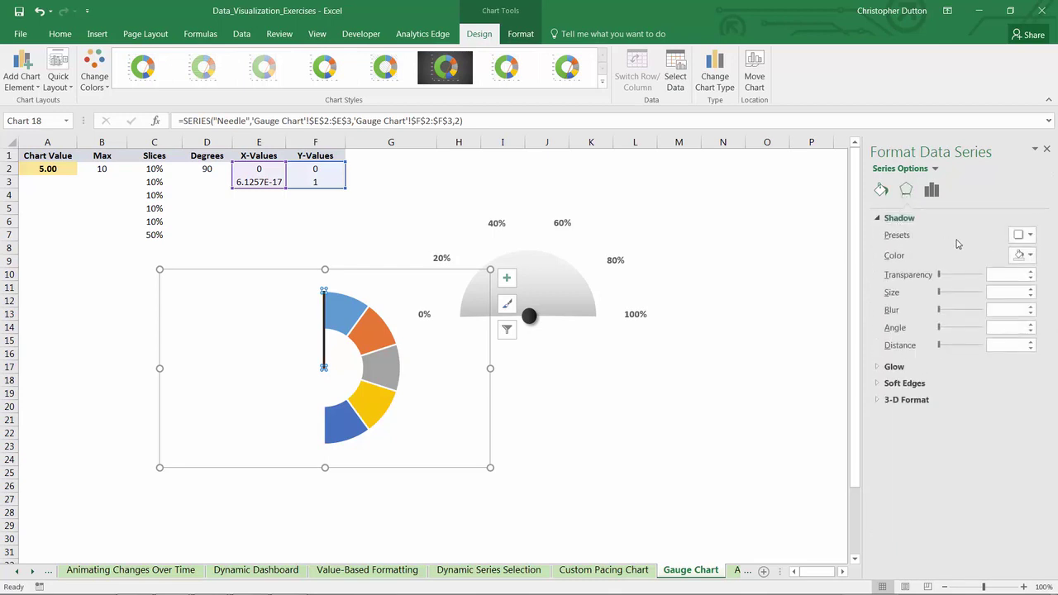
click(1022, 235)
click(947, 331)
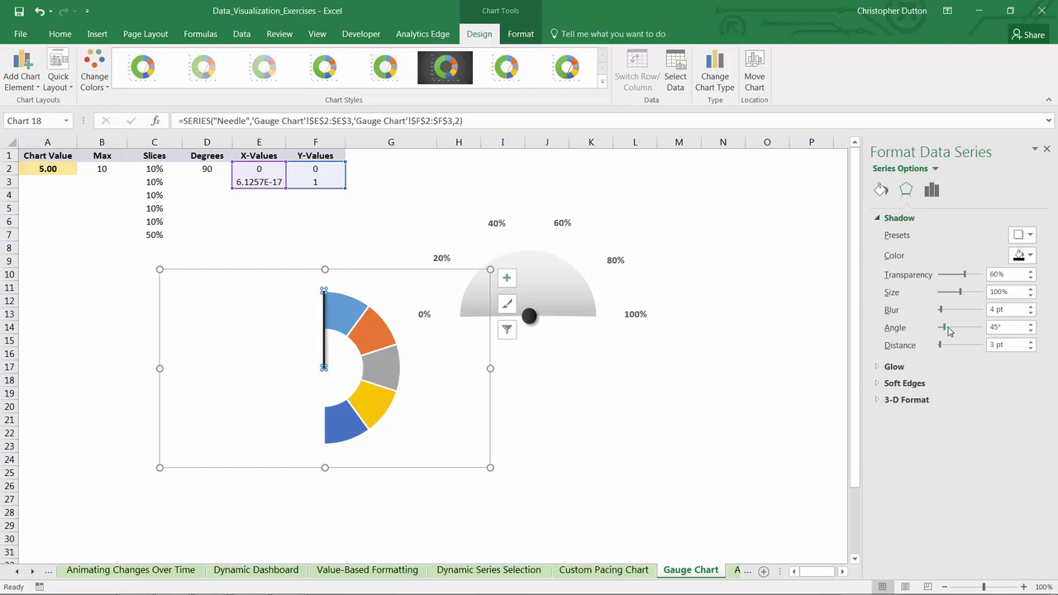
click(1046, 151)
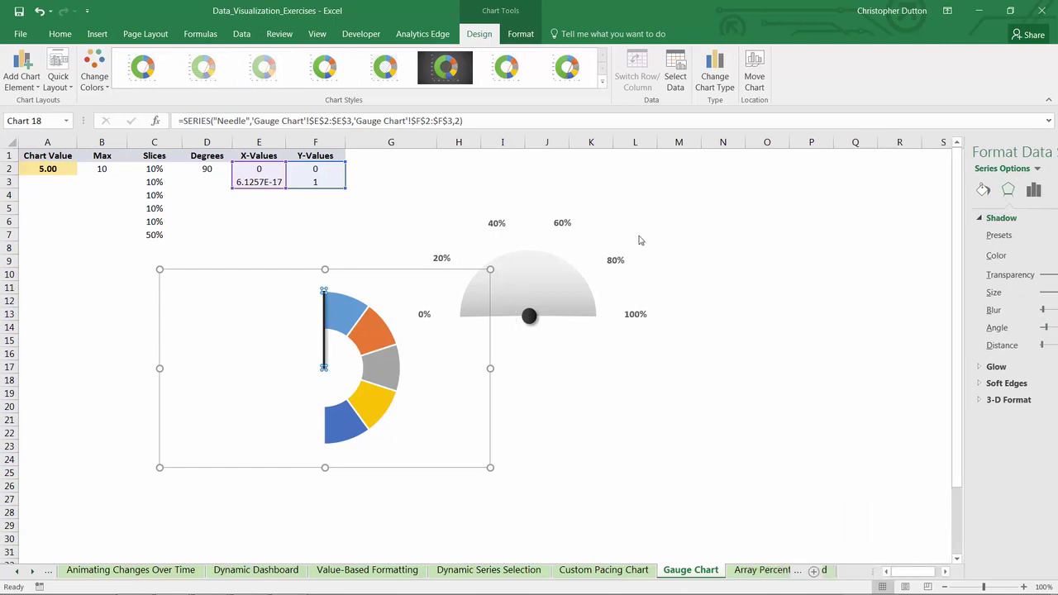
- Set the doughnut's first-slice angle to 270° and hole size to 76%, then place it over the gray gauge
right_click(368, 330)
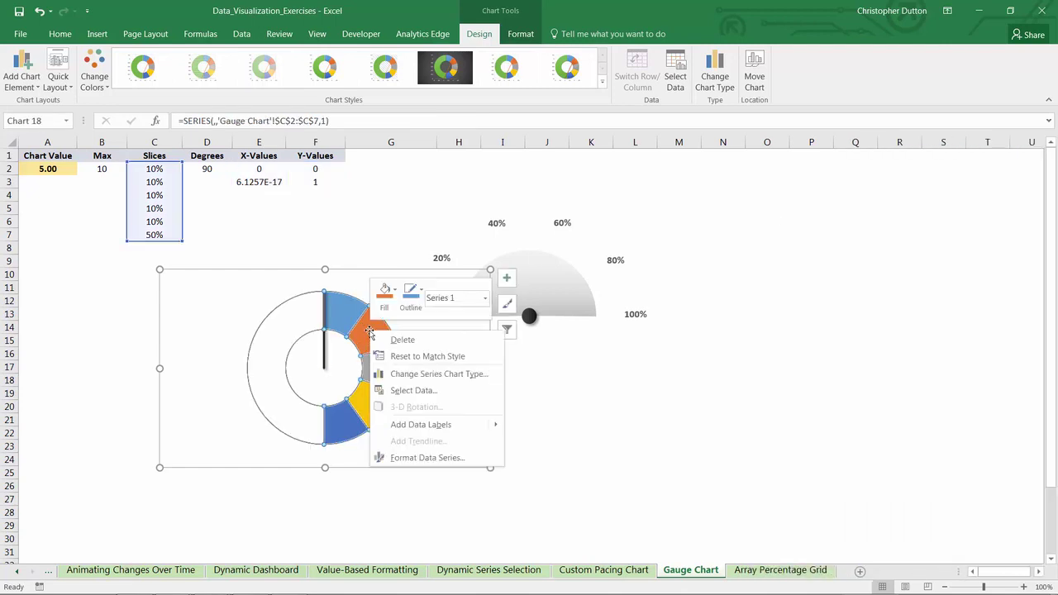
click(428, 459)
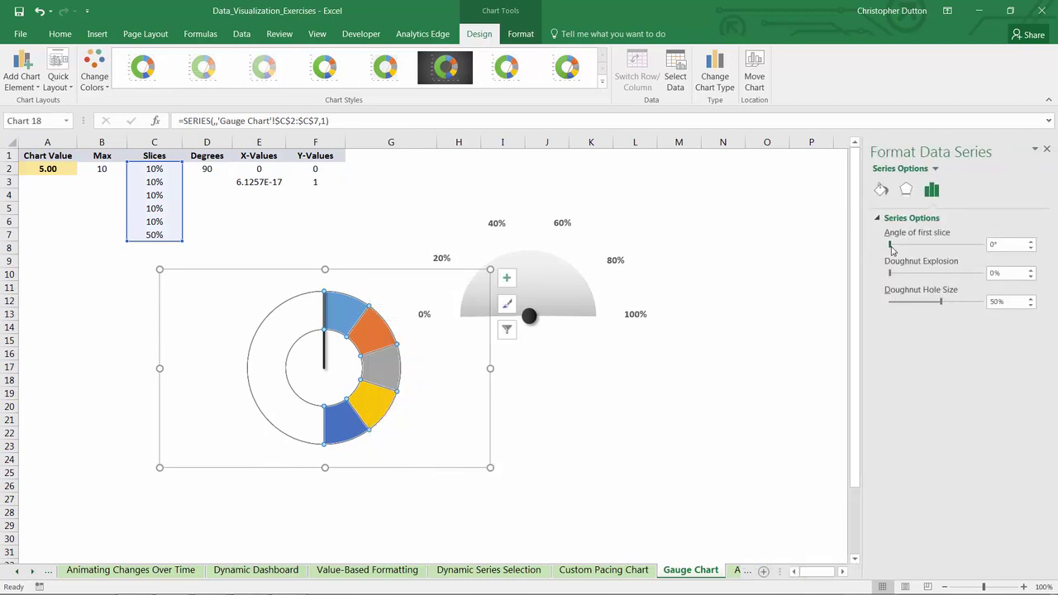
drag(896, 247, 958, 246)
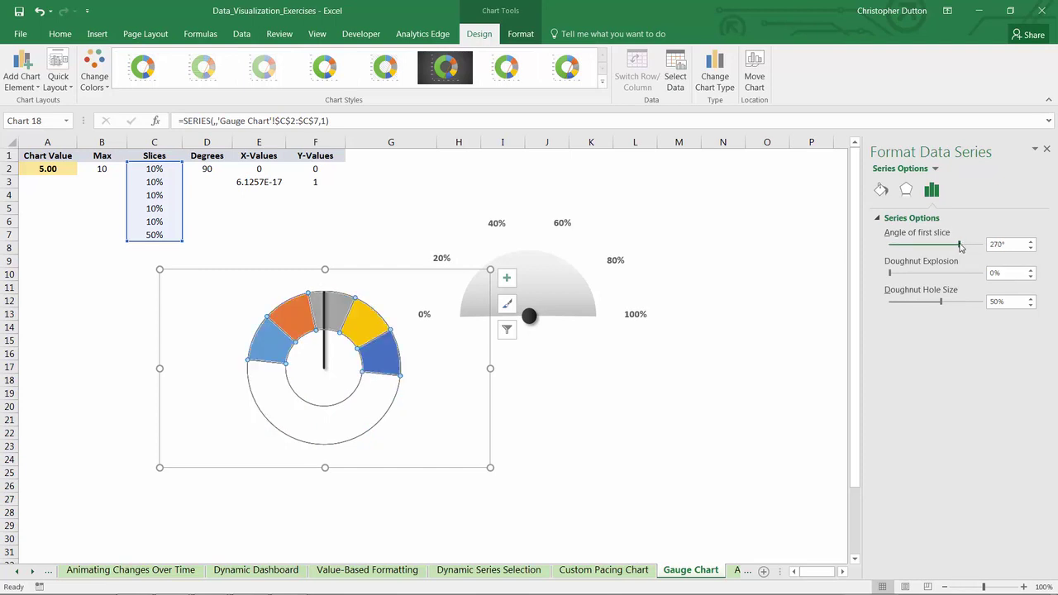
click(1031, 242)
click(1030, 242)
click(1030, 242)
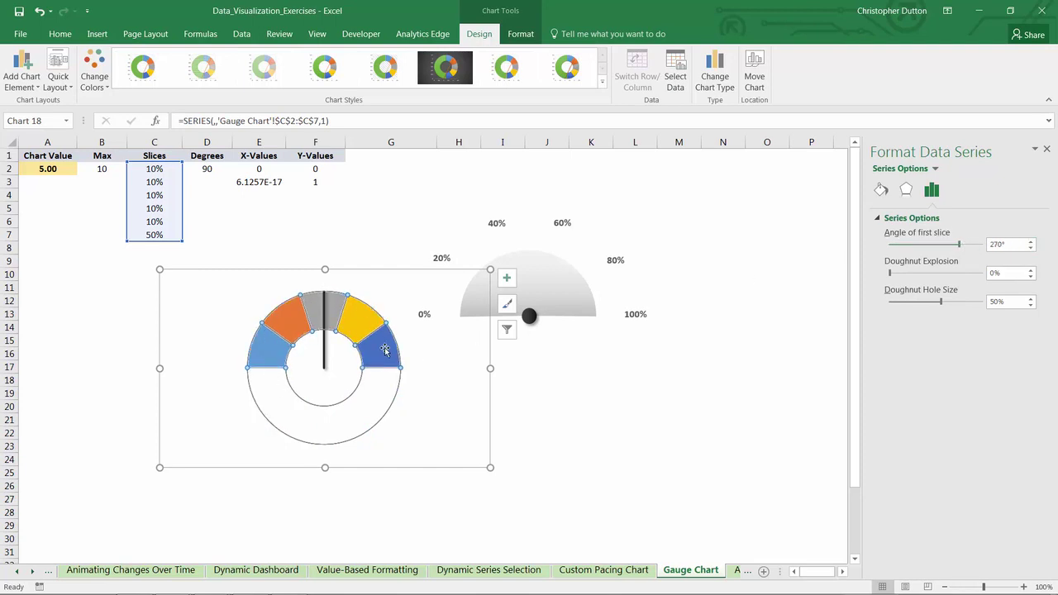
drag(939, 302, 970, 304)
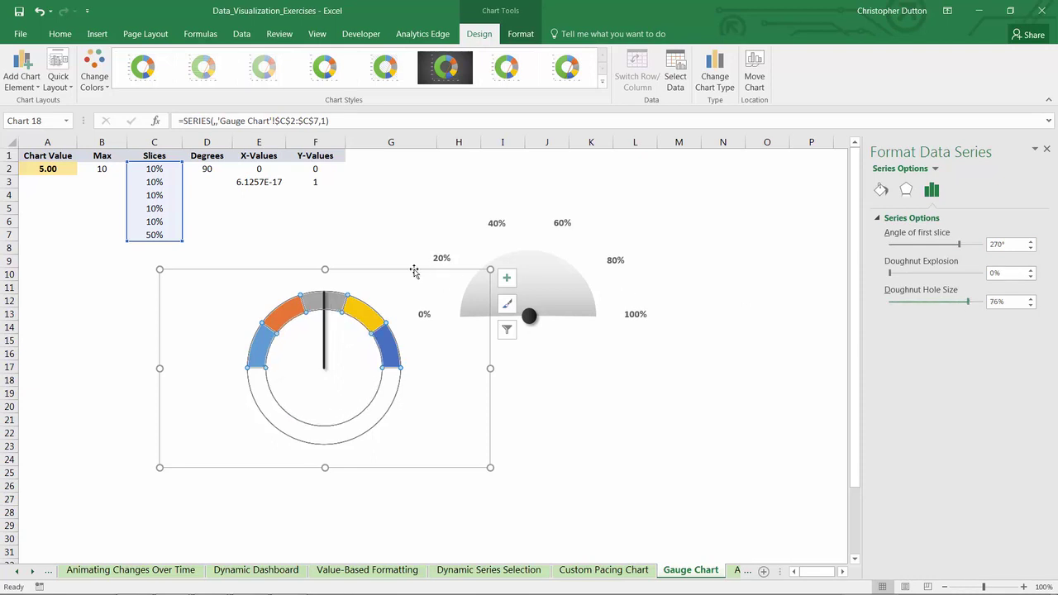
drag(417, 271, 610, 223)
- Enlarge the chart area, then select only the 0–20% slice and show its Fill & Line settings
click(680, 219)
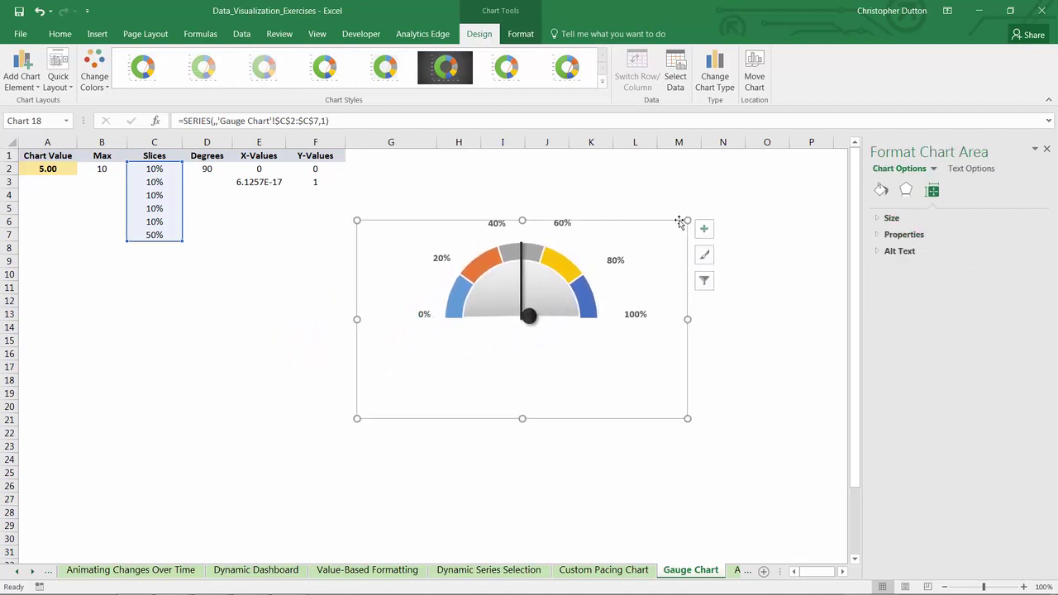
mouse_move(686, 217)
mouse_down()
mouse_move(730, 200)
mouse_move(694, 201)
mouse_up()
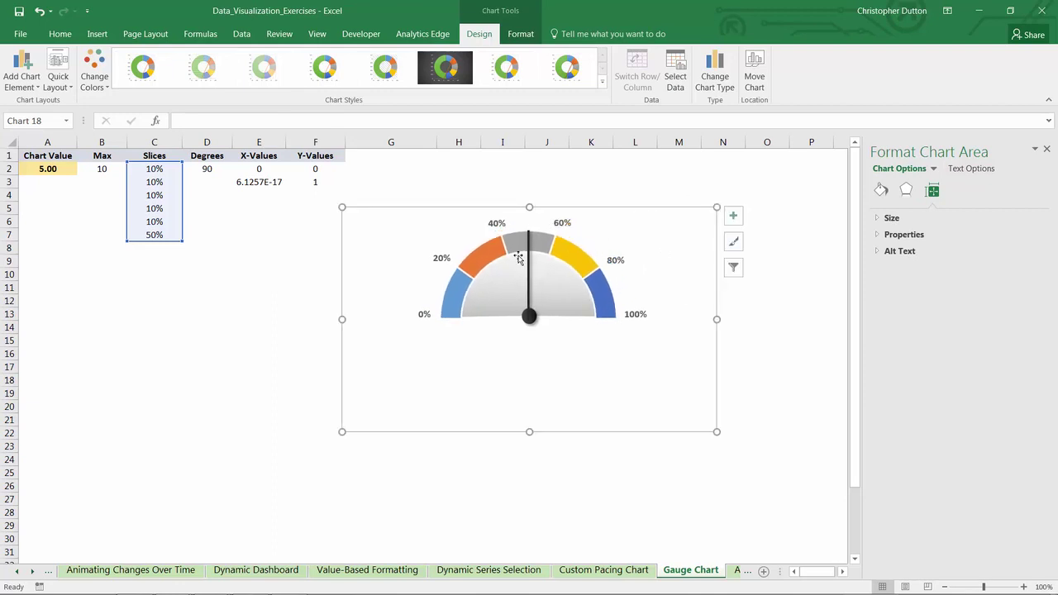
click(451, 291)
click(451, 291)
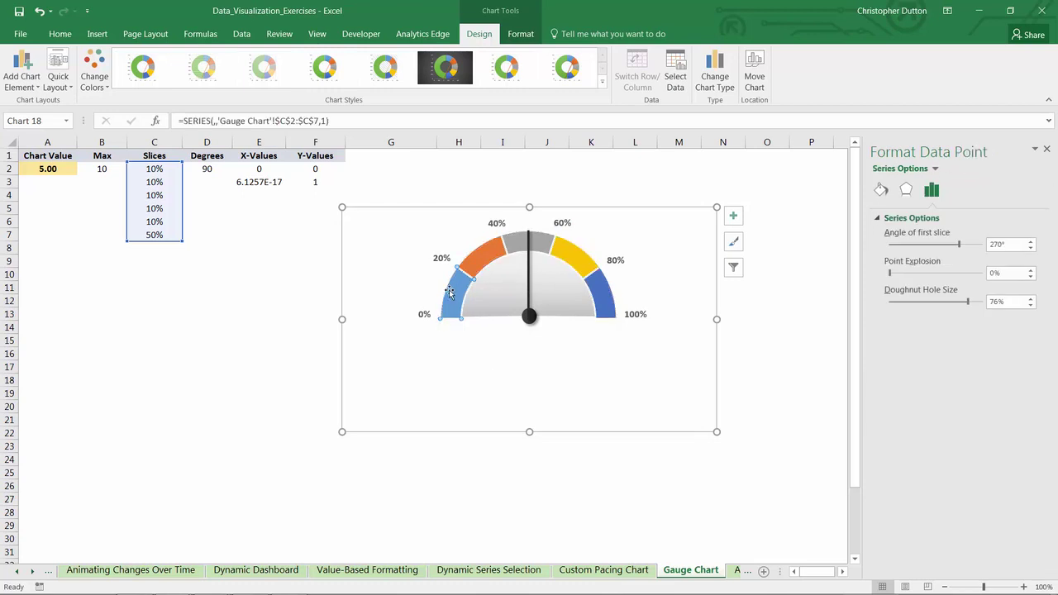
click(880, 191)
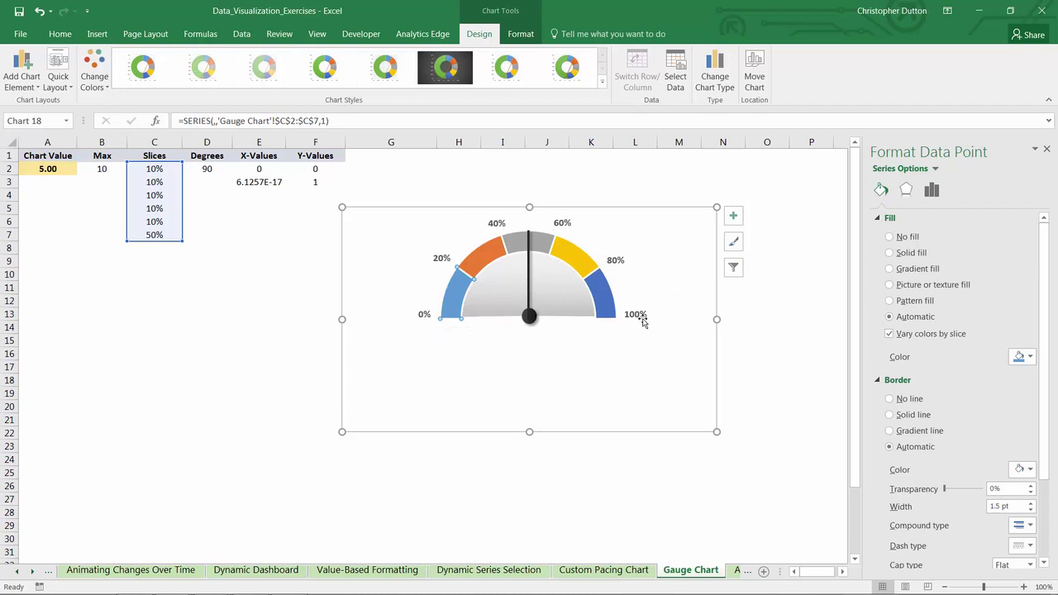
- Give the 0–20% slice a solid dark green fill and the 20–40% slice light green
click(891, 253)
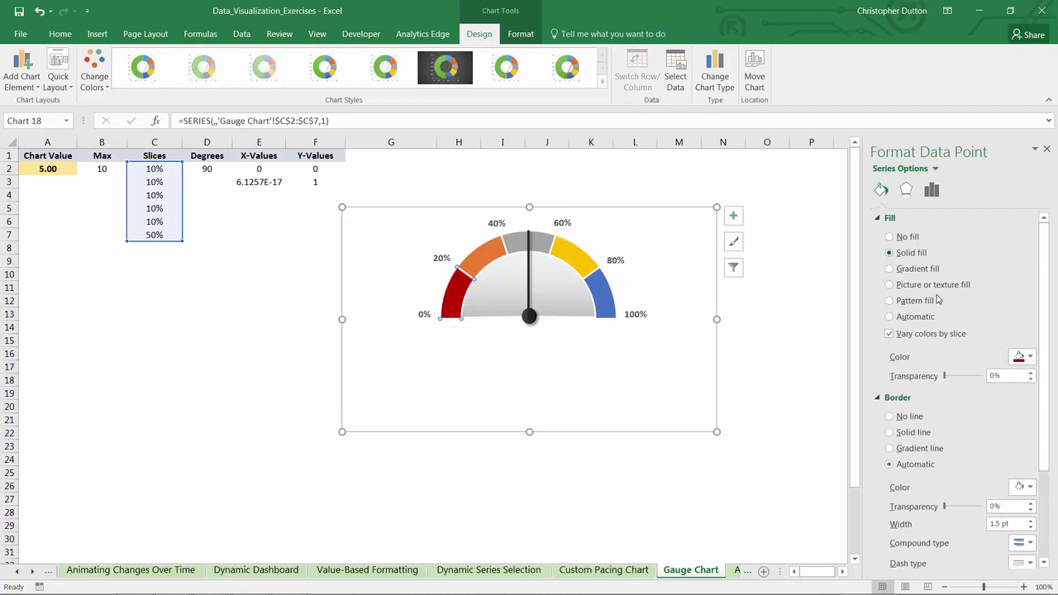
click(1022, 356)
click(1049, 433)
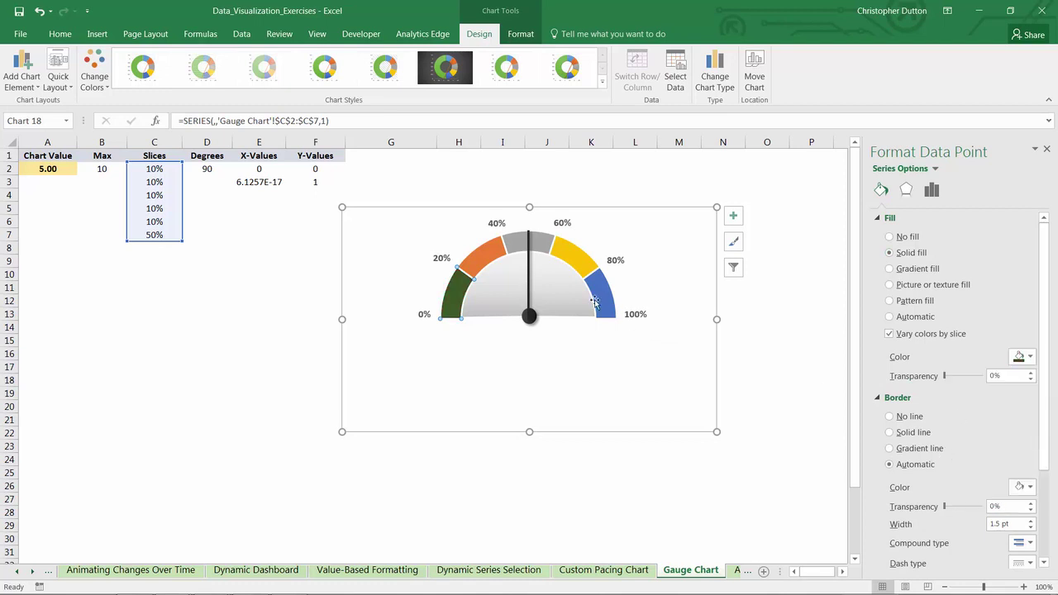
click(495, 256)
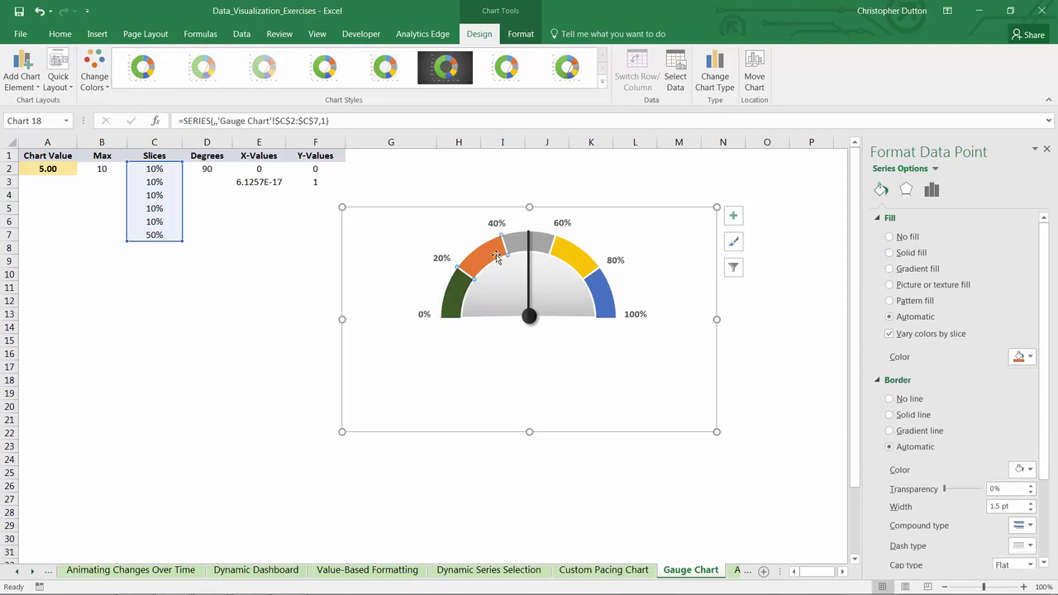
click(1022, 356)
click(1049, 422)
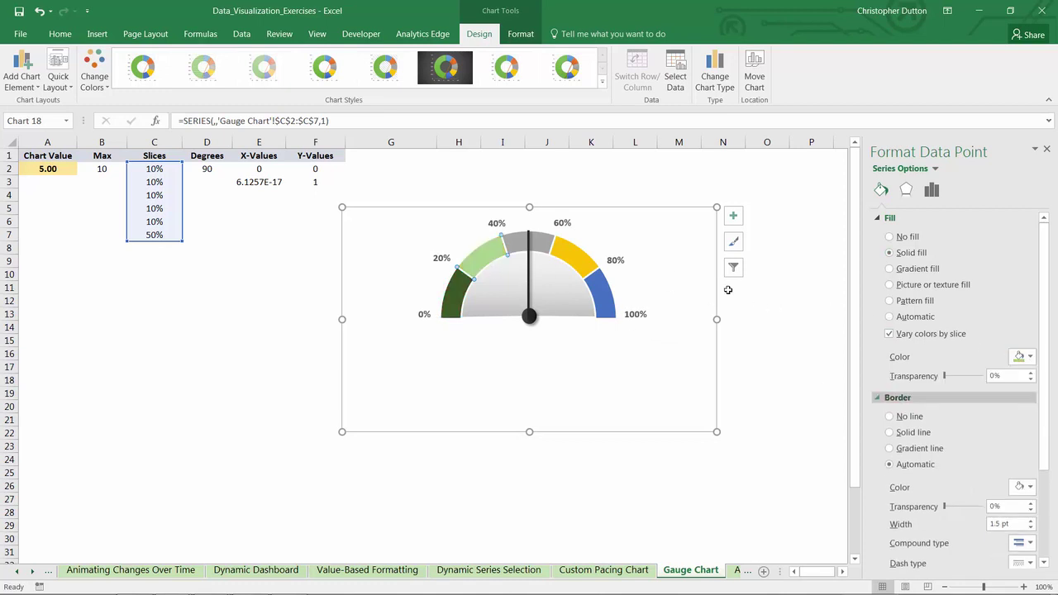
- Color the 40–60% slice gold, 60–80% orange and 80–100% dark red, then close the pane
click(519, 242)
click(1030, 357)
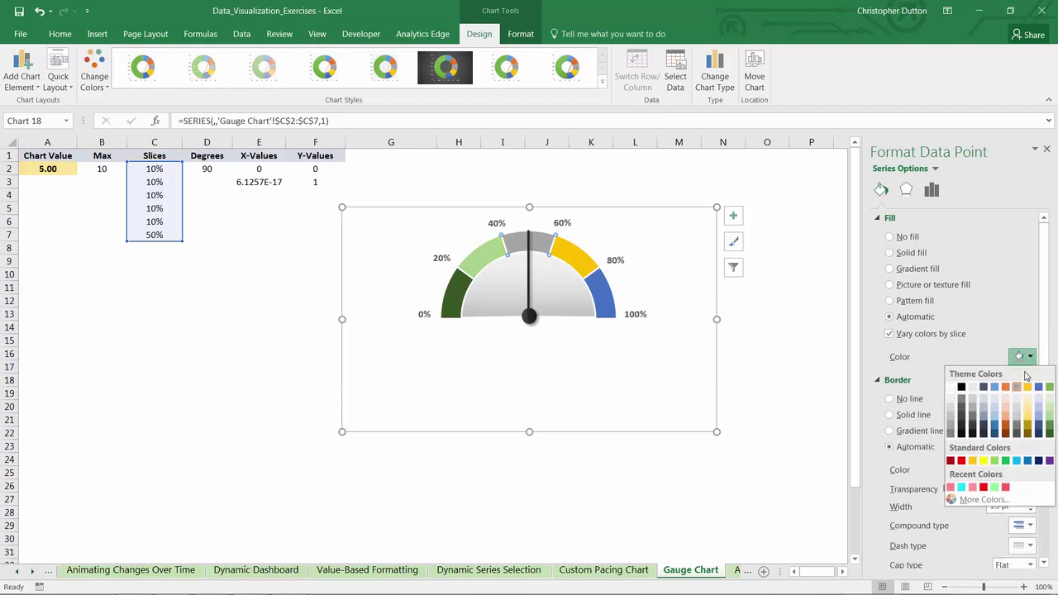
click(1029, 387)
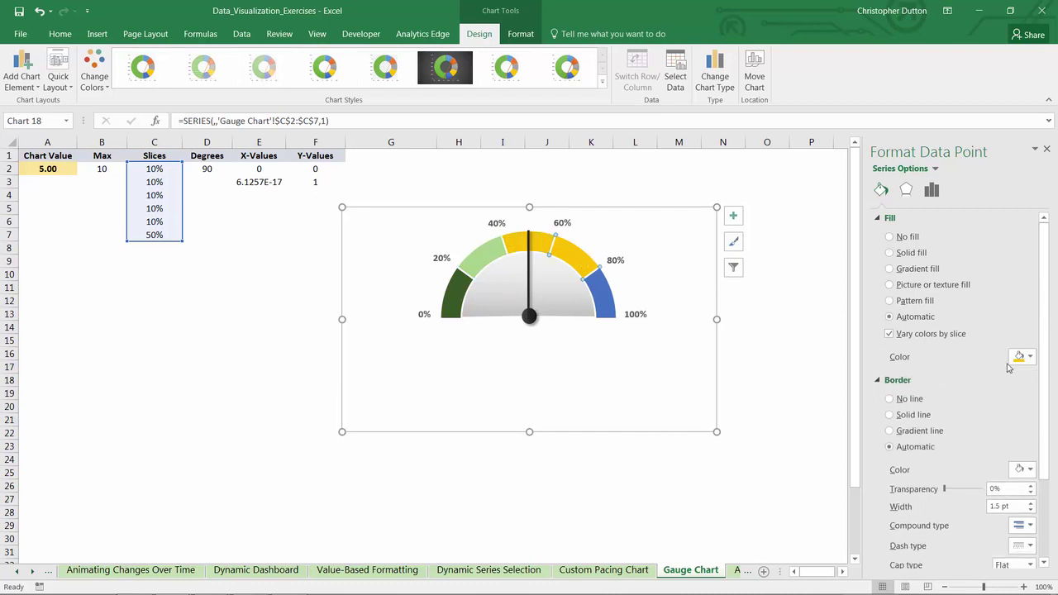
click(1031, 357)
click(1005, 385)
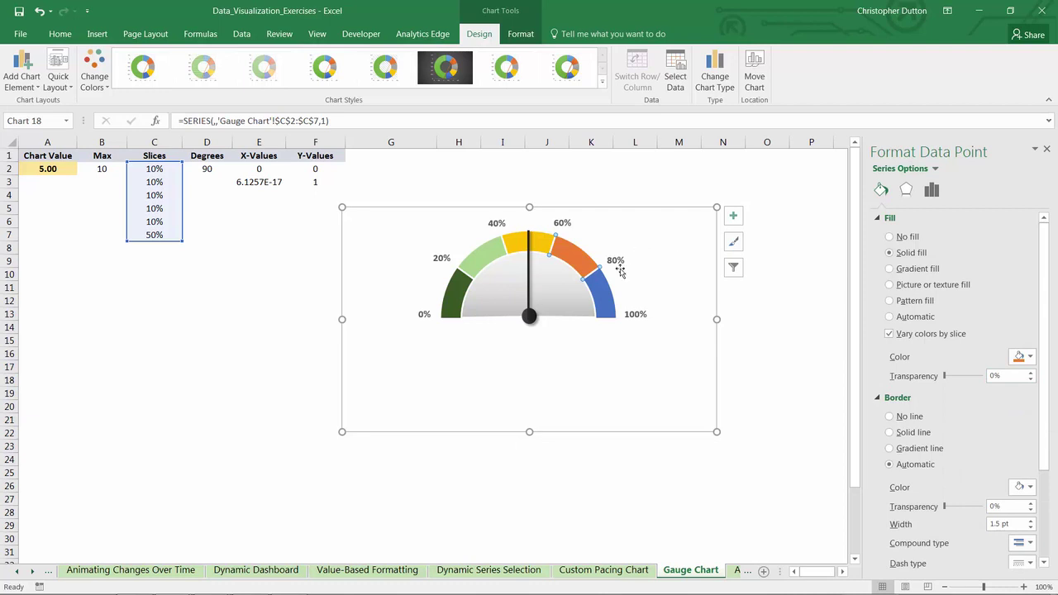
click(604, 294)
click(1024, 356)
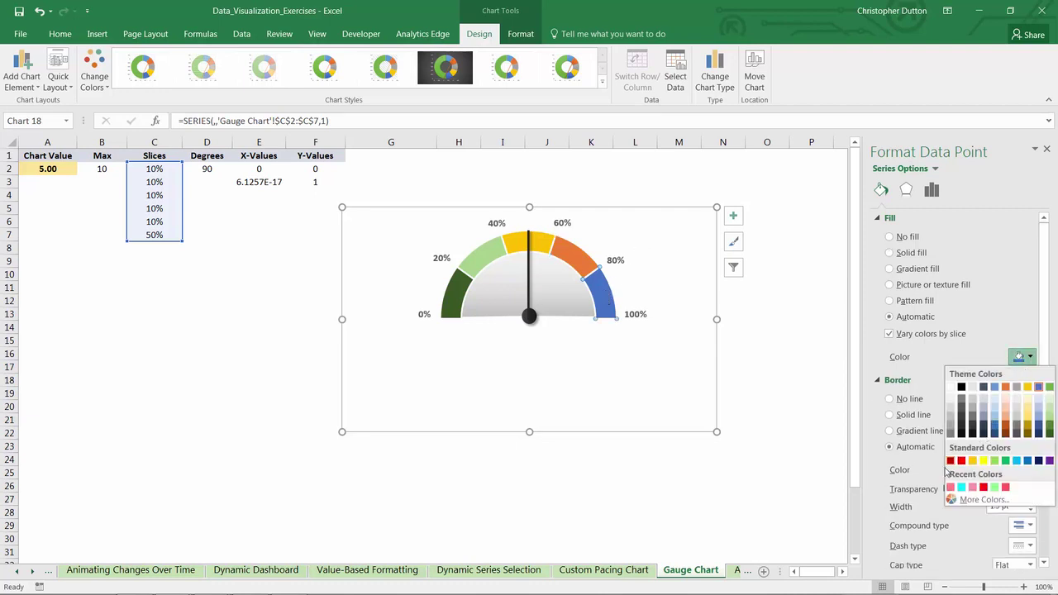
click(951, 461)
click(1046, 148)
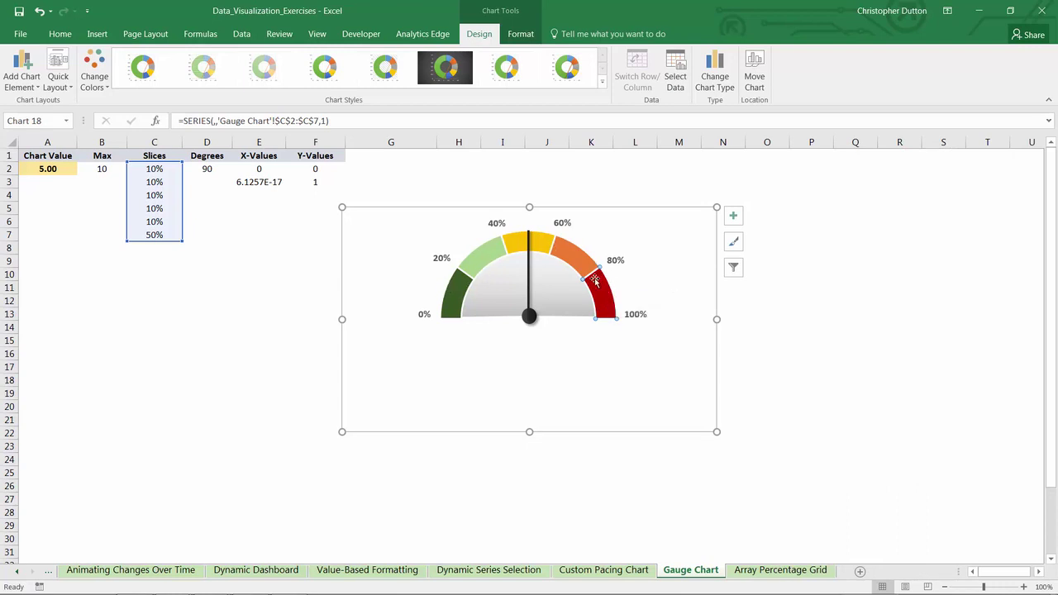
- Enter Chart Values 2.5, 10 and 0 in A2, watching the needle swing backwards to 100%
click(257, 295)
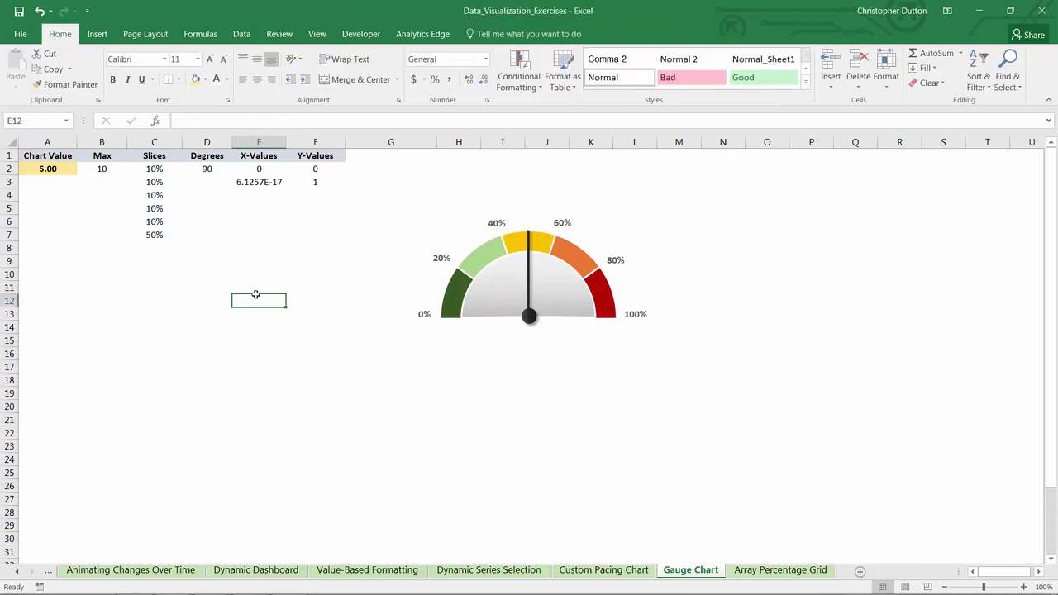
click(51, 168)
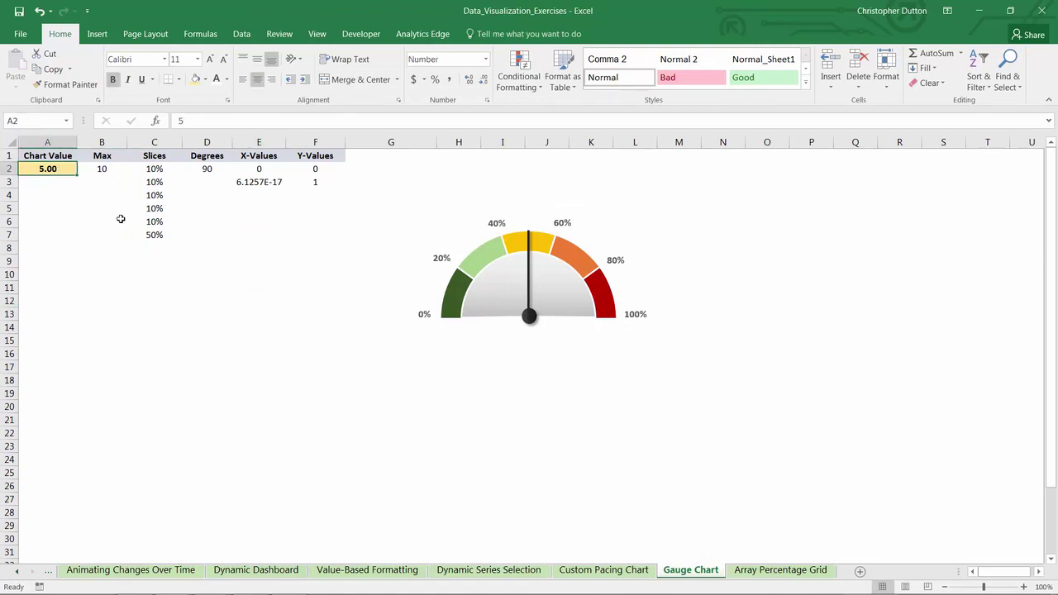
text(2.5)
key(Return)
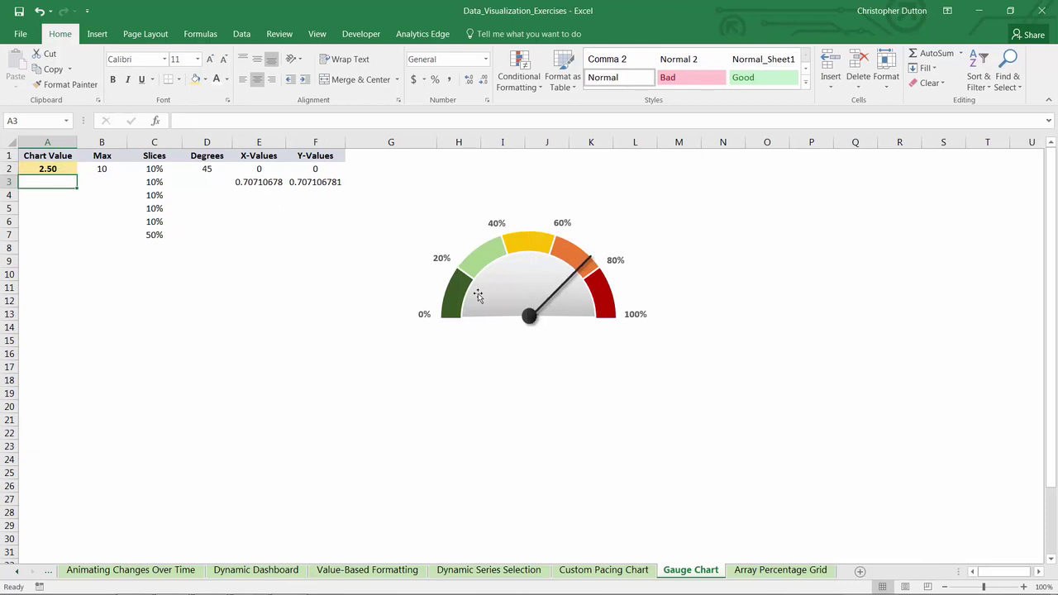
click(65, 168)
text(10)
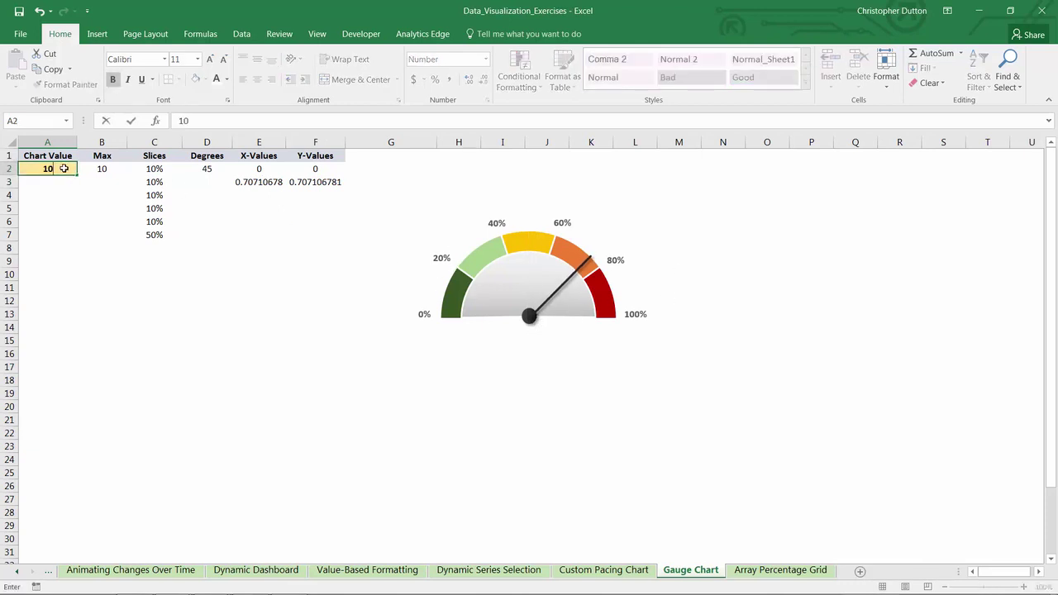
key(Return)
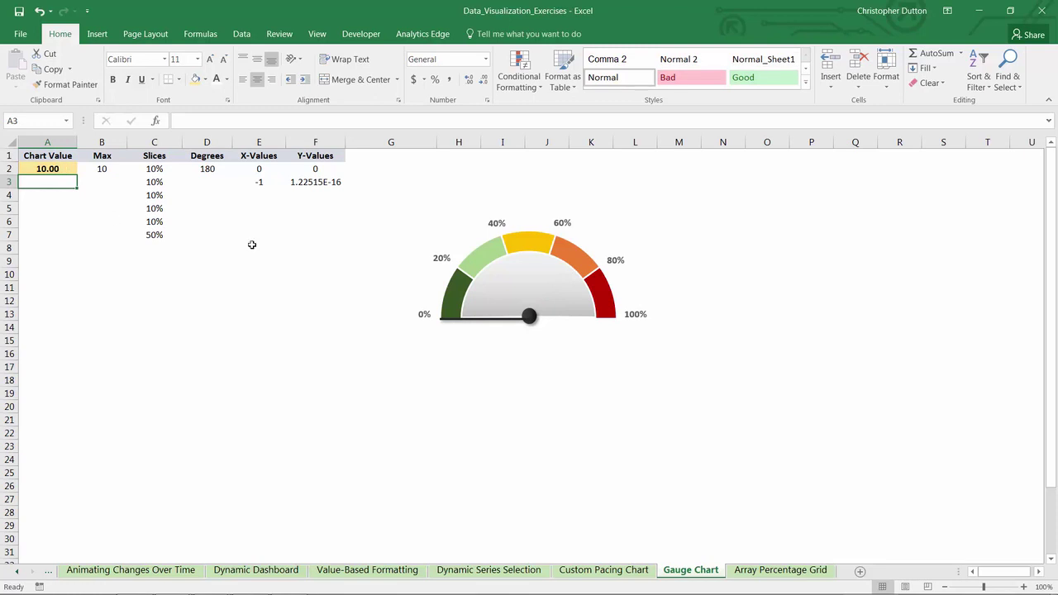
click(65, 168)
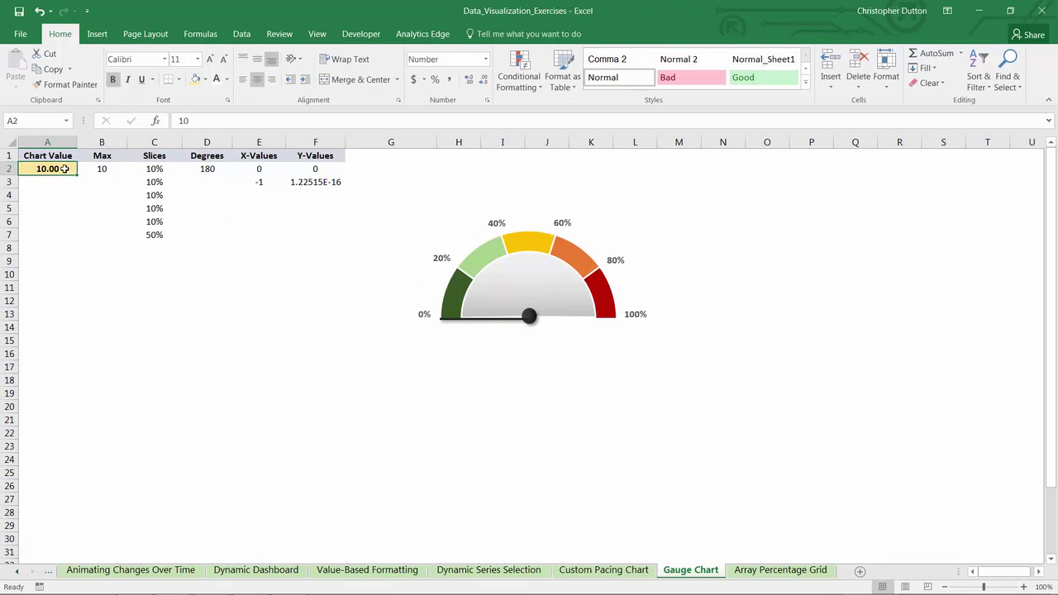
text(0)
key(Return)
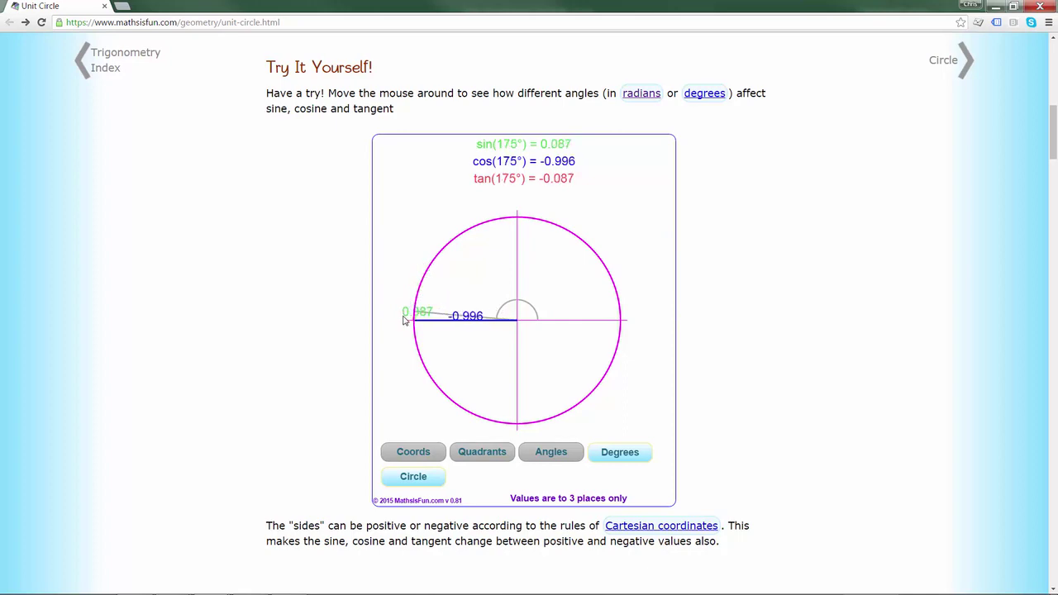
key(alt+Tab)
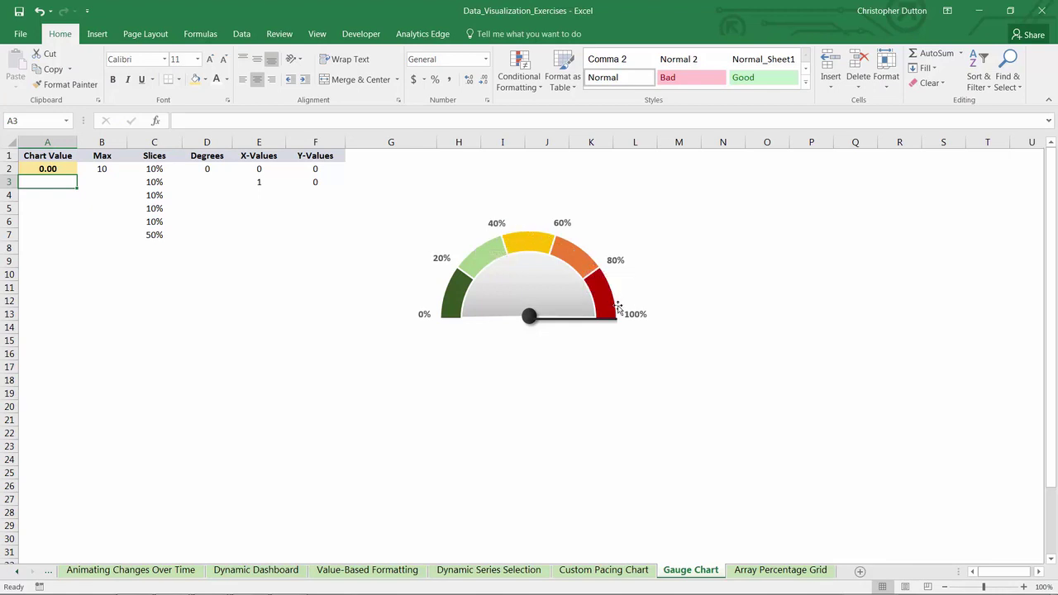
- Change E3's formula to =-COS(RADIANS(D2)) so Chart Value 0 points the needle at 0%
click(264, 181)
click(181, 120)
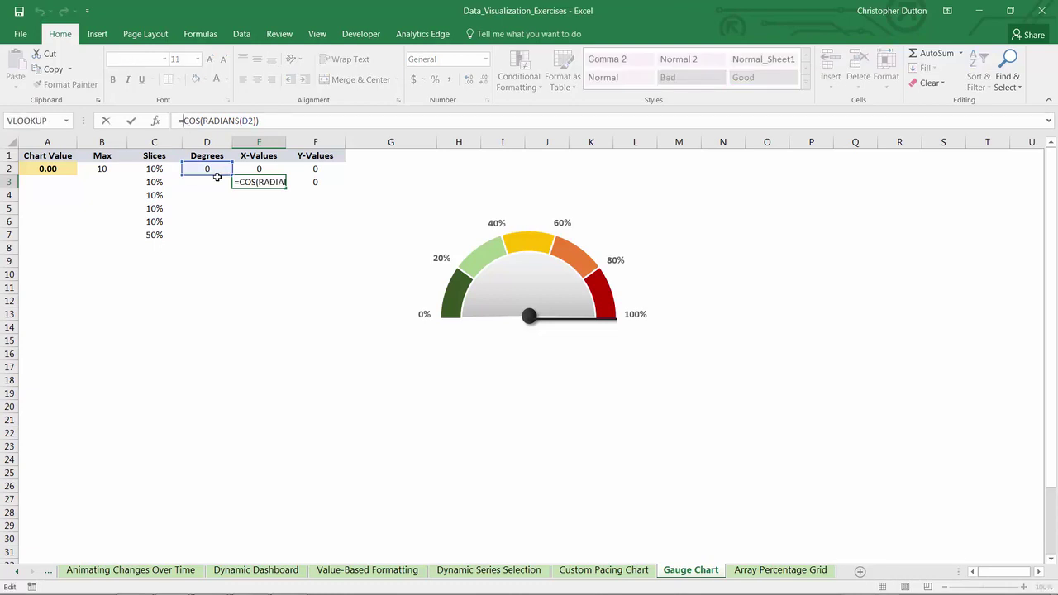
text(-)
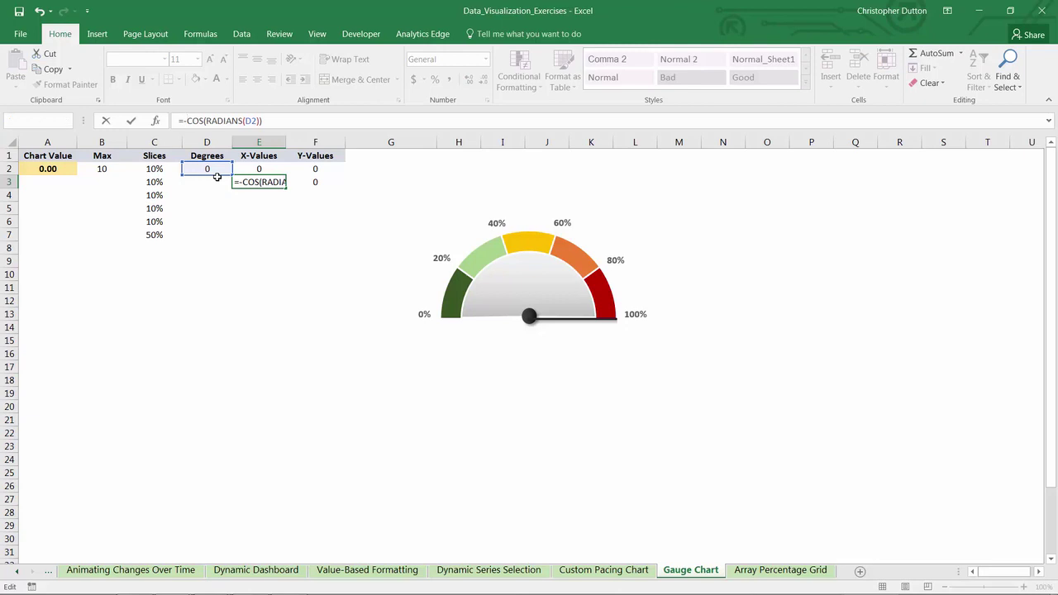
key(Return)
click(63, 169)
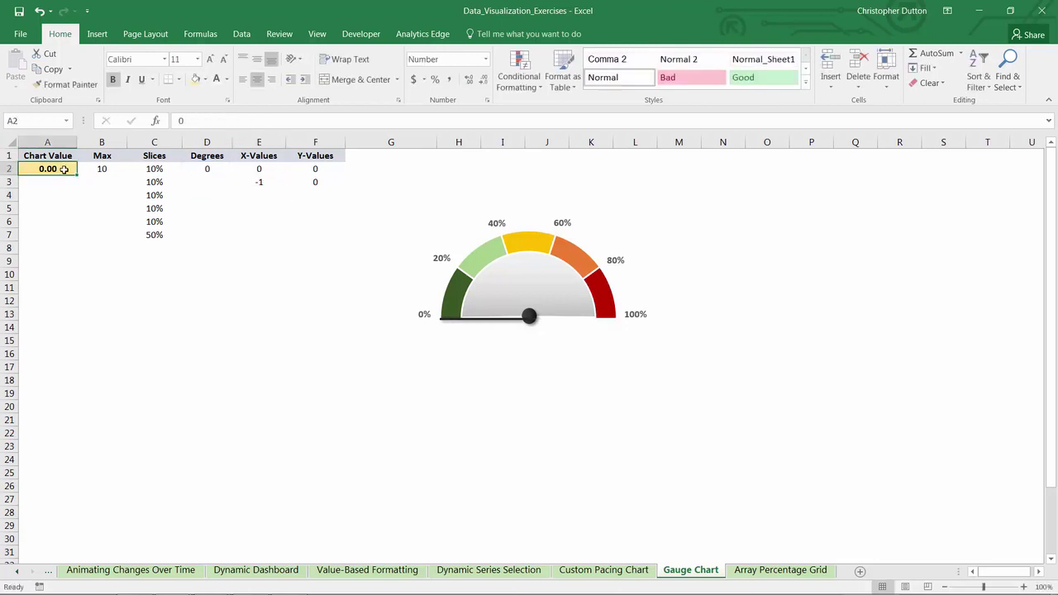
- Enter Chart Values 5, 6, 7 and 8 in A2, with the needle reaching about 80%
text(5)
key(Return)
click(64, 169)
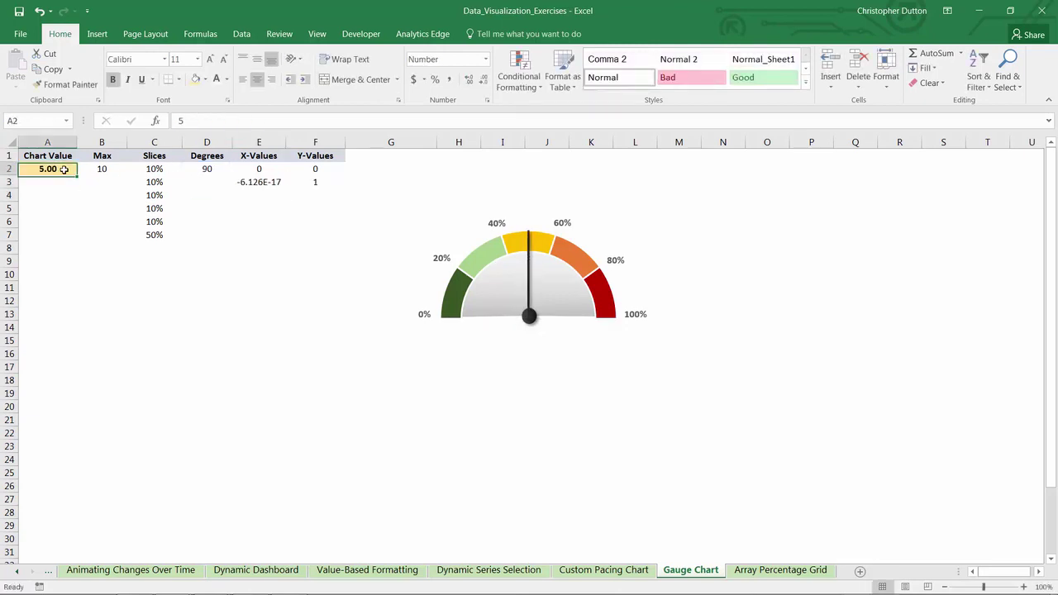
text(6)
key(Return)
click(63, 169)
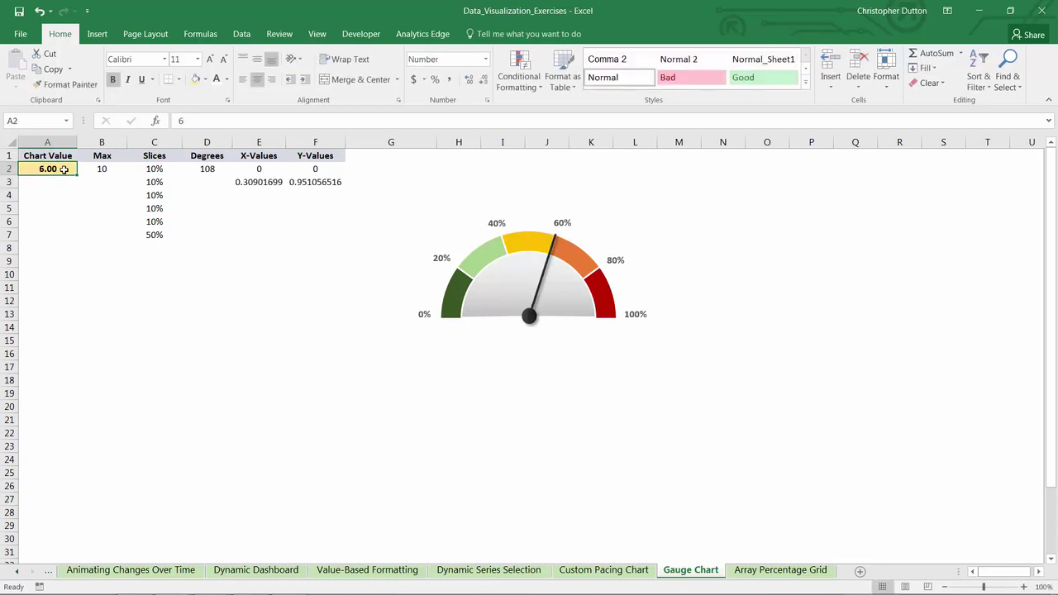
text(7)
key(Return)
click(64, 169)
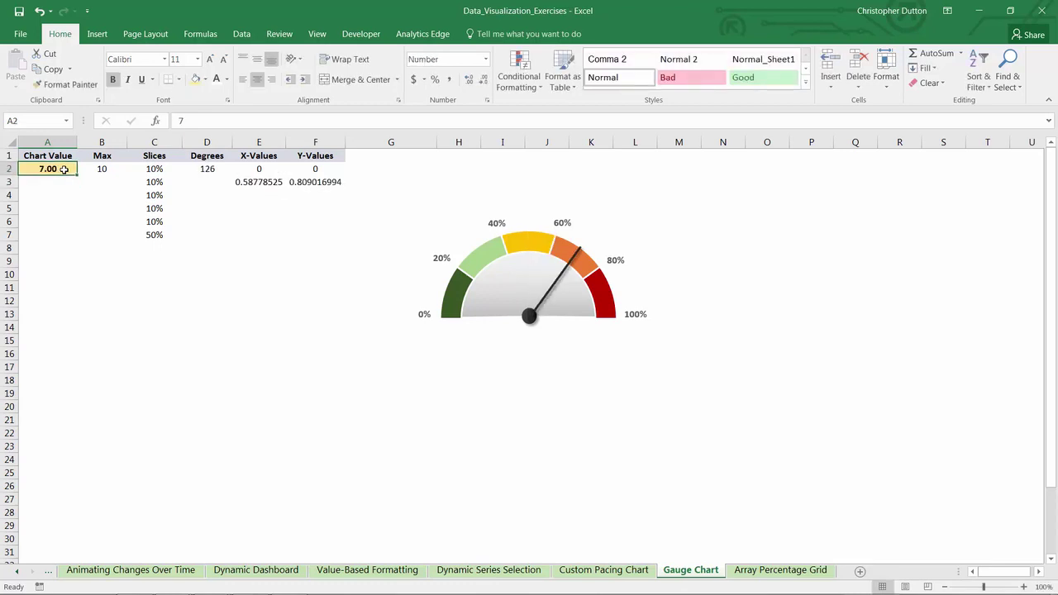
text(8)
key(Return)
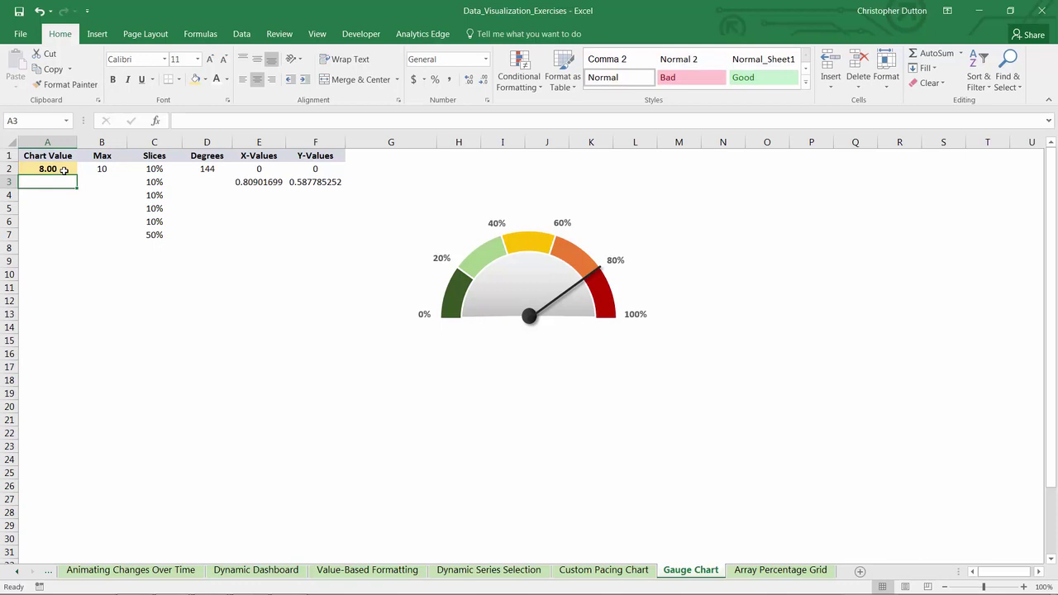